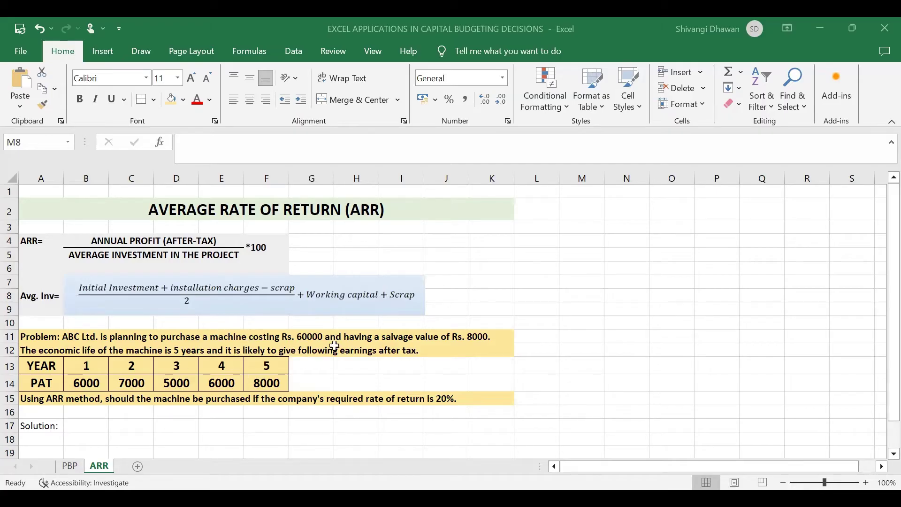
# Step: Create a "Year" column in B18 below the Solution label, listing years 1 to 5 in B19:B23
pyautogui.scroll(-5, 322, 342)
pyautogui.scroll(4, 325, 342)
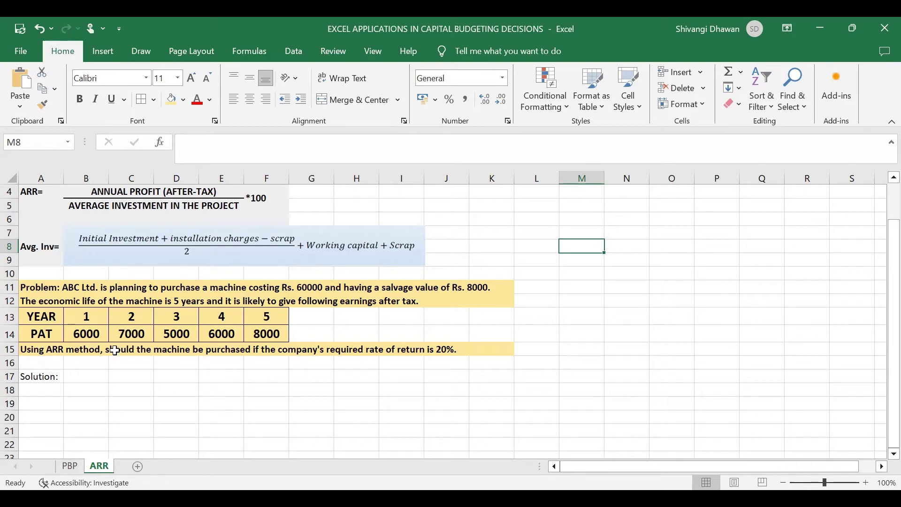
pyautogui.scroll(-2, 120, 344)
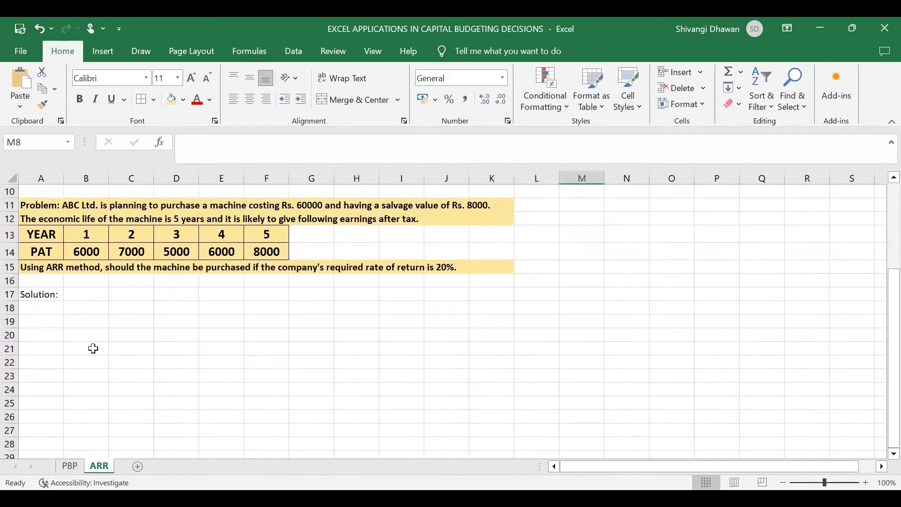
pyautogui.click(85, 308)
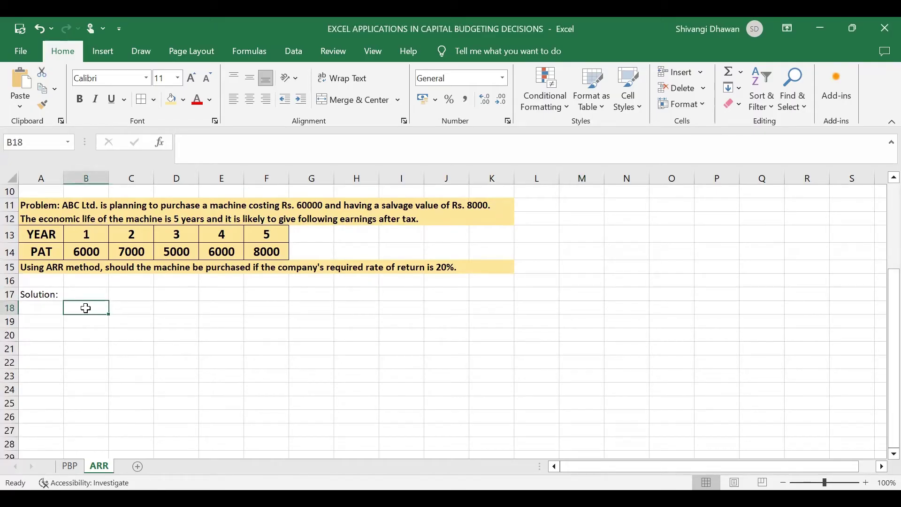
pyautogui.write('Year')
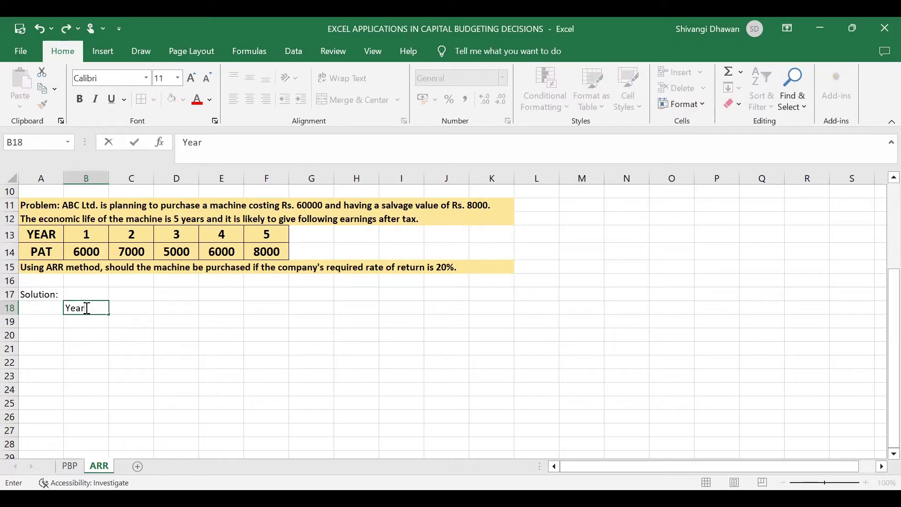
pyautogui.press('Return')
pyautogui.write('1')
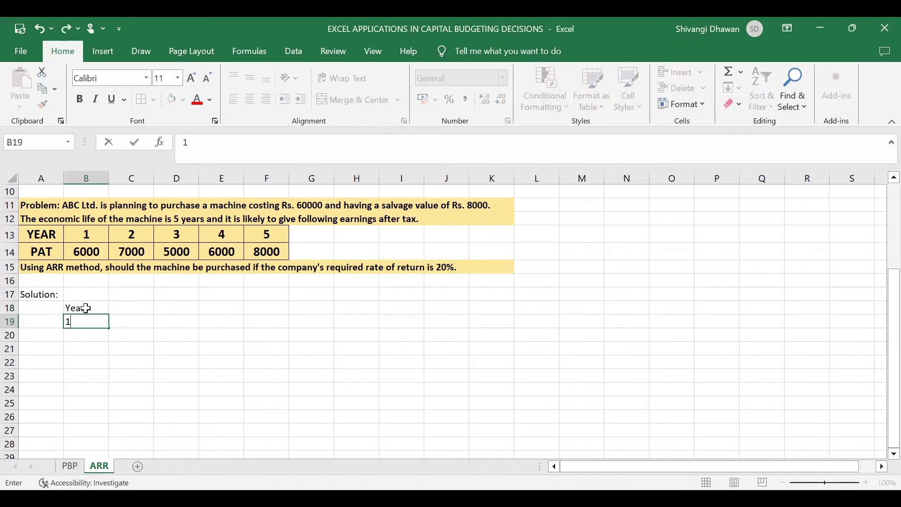
pyautogui.press('Return')
pyautogui.write('2')
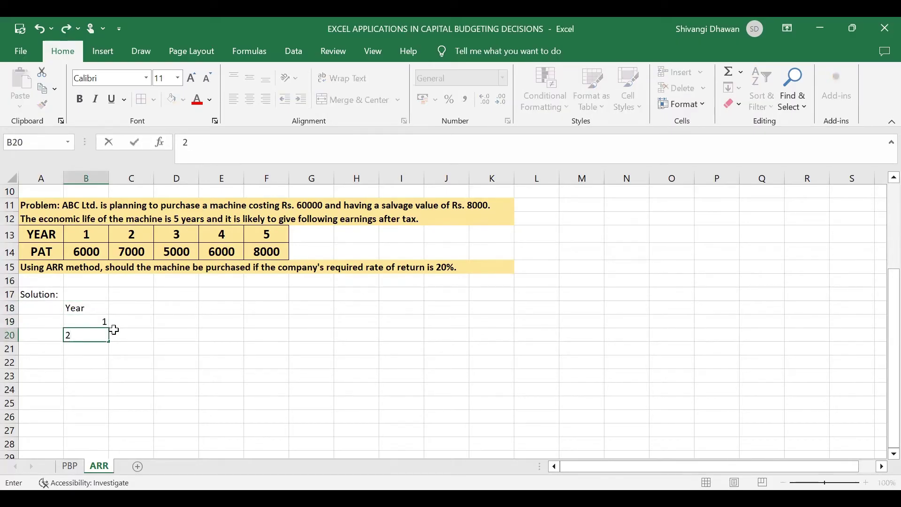
pyautogui.moveTo(104, 322); pyautogui.dragTo(105, 378)
# Step: Add a "PAT" column in C18 with the values 6000, 7000, 5000, 6000 and 8000 in C19:C23
pyautogui.click(132, 305)
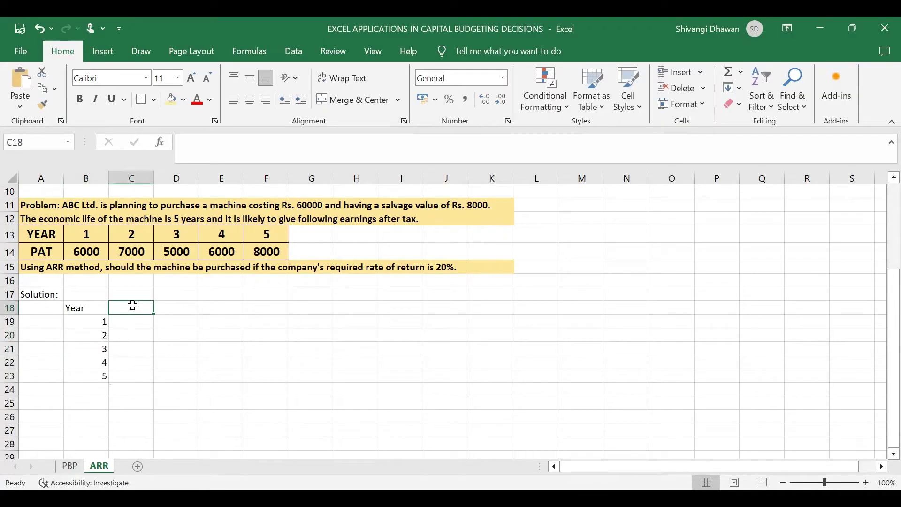
pyautogui.write('PAT')
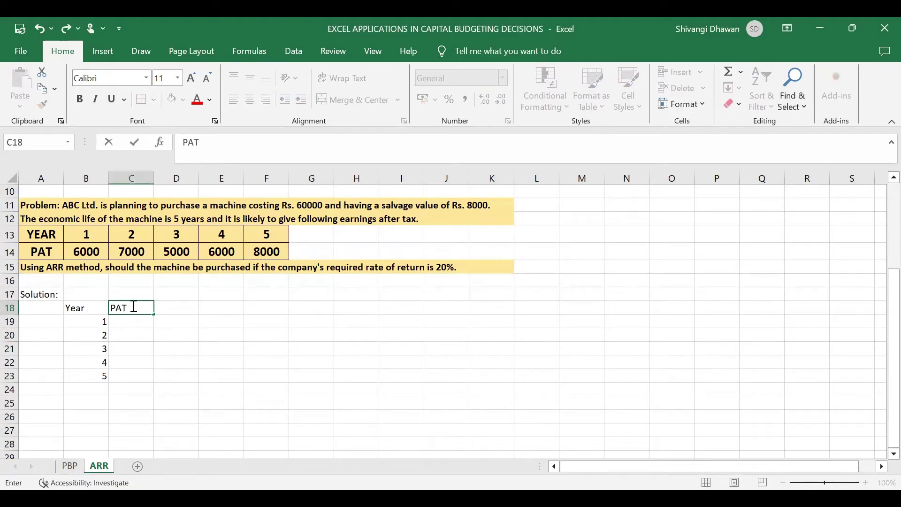
pyautogui.click(125, 323)
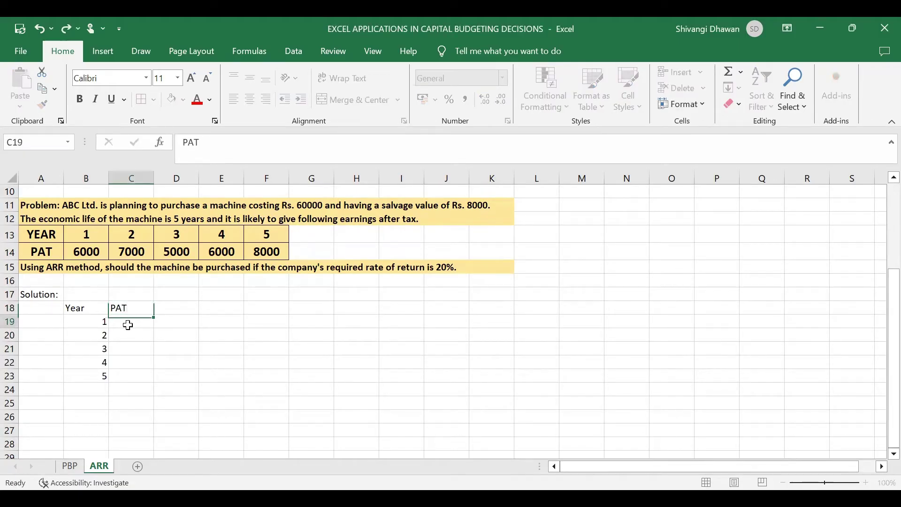
pyautogui.write('6000')
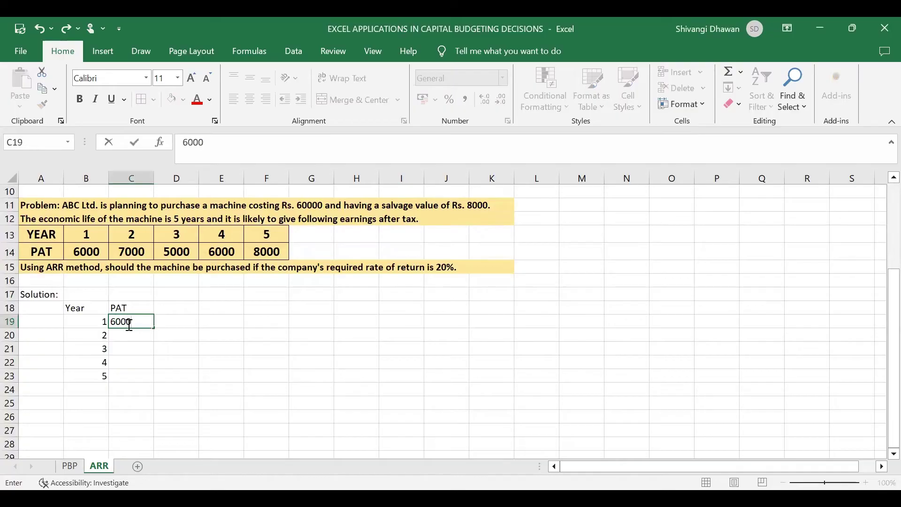
pyautogui.press('Return')
pyautogui.write('7000')
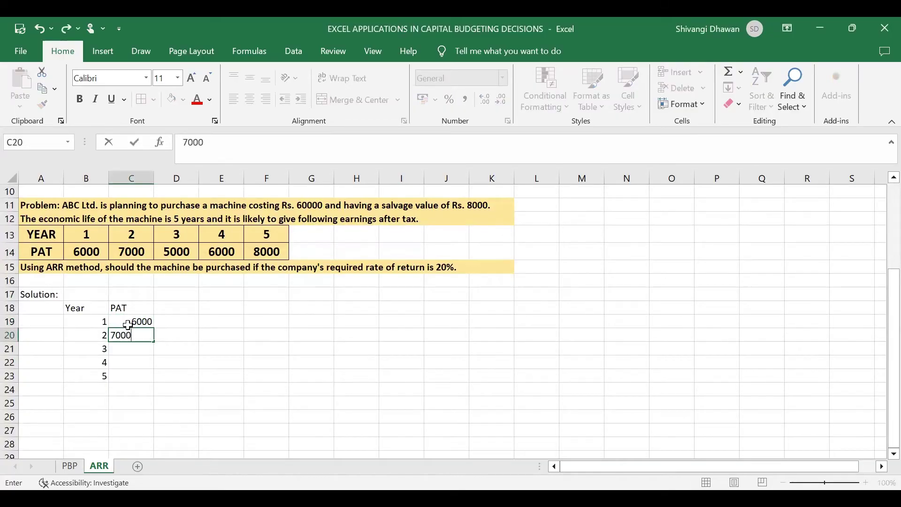
pyautogui.press('Return')
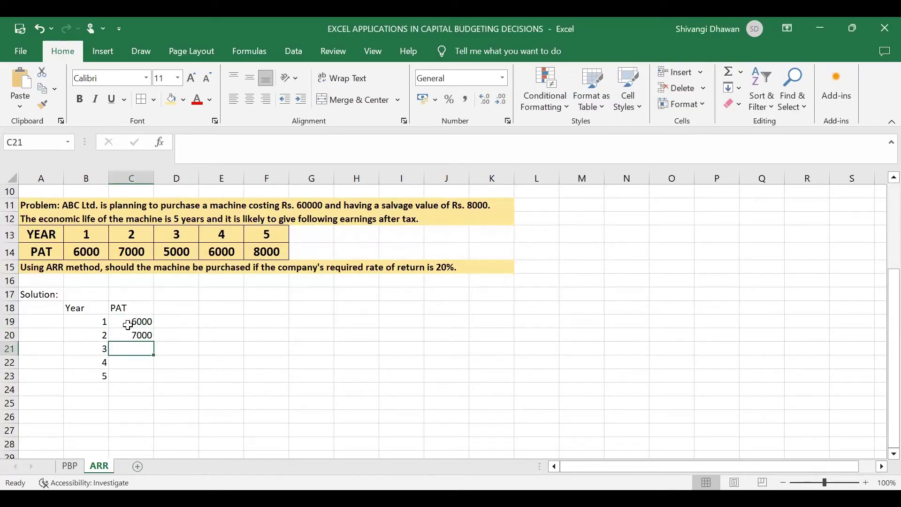
pyautogui.write('5000')
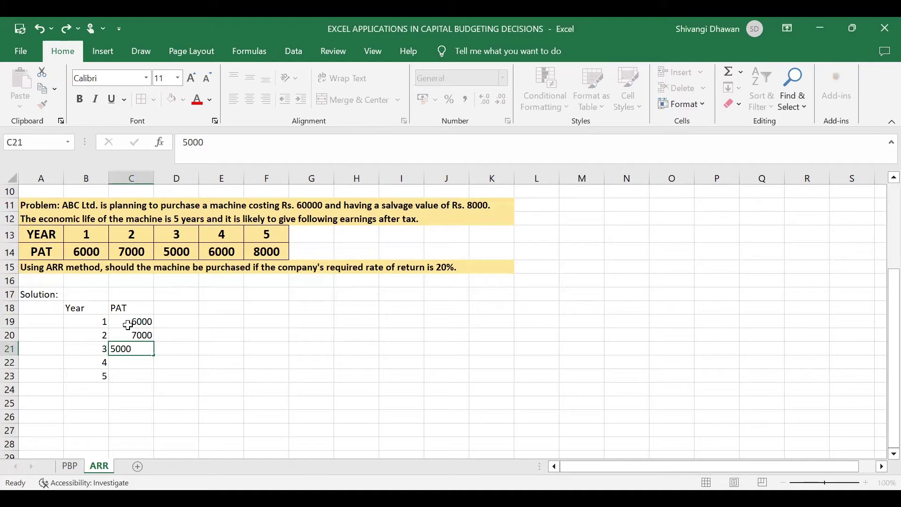
pyautogui.press('Return')
pyautogui.write('6000')
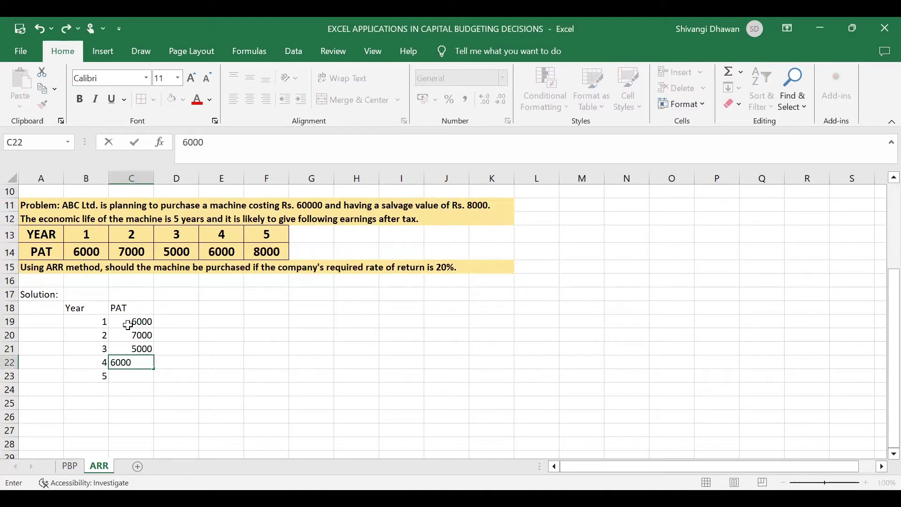
pyautogui.press('Return')
pyautogui.write('8000')
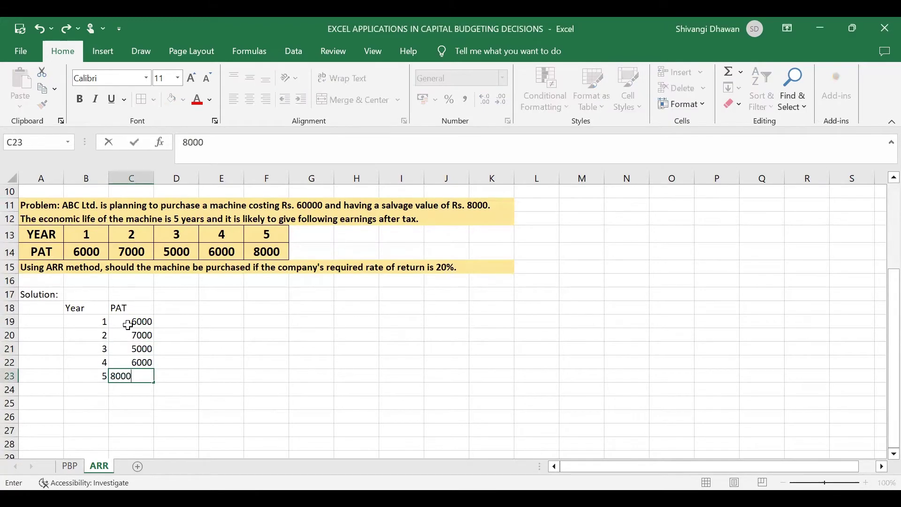
# Step: Enter the label "Cost of the Machine" in E18 with the value 60000 in G18
pyautogui.click(221, 322)
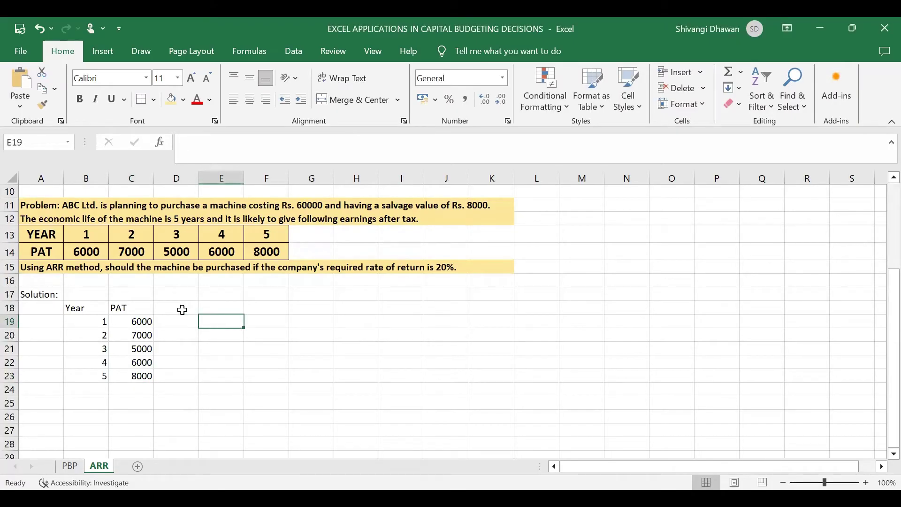
pyautogui.click(213, 309)
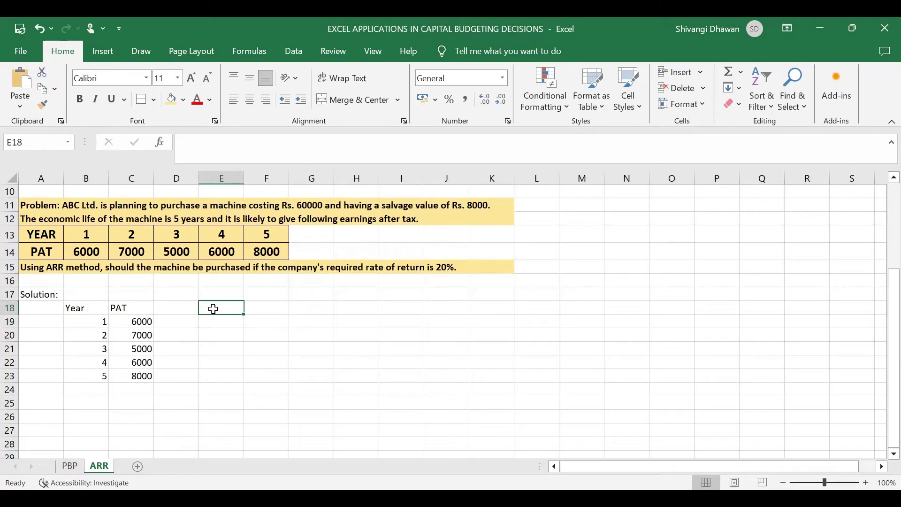
pyautogui.write('C')
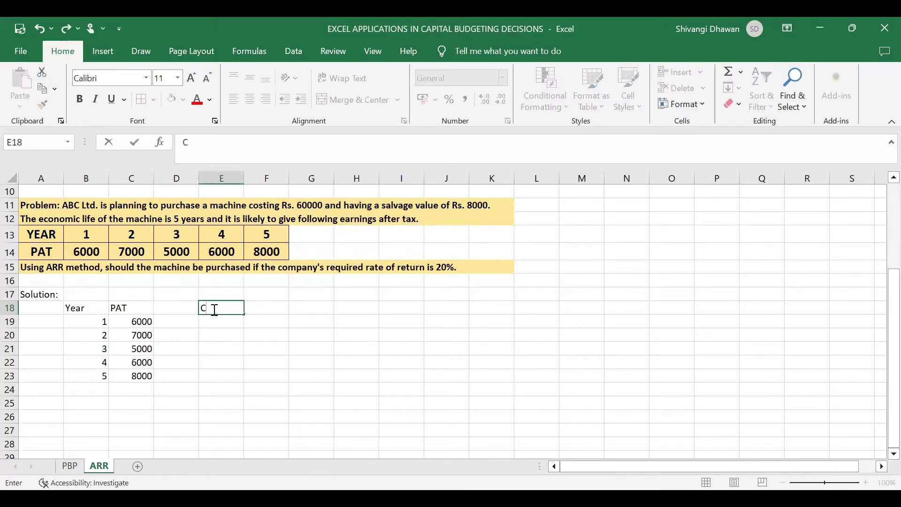
pyautogui.write('ost of the Max')
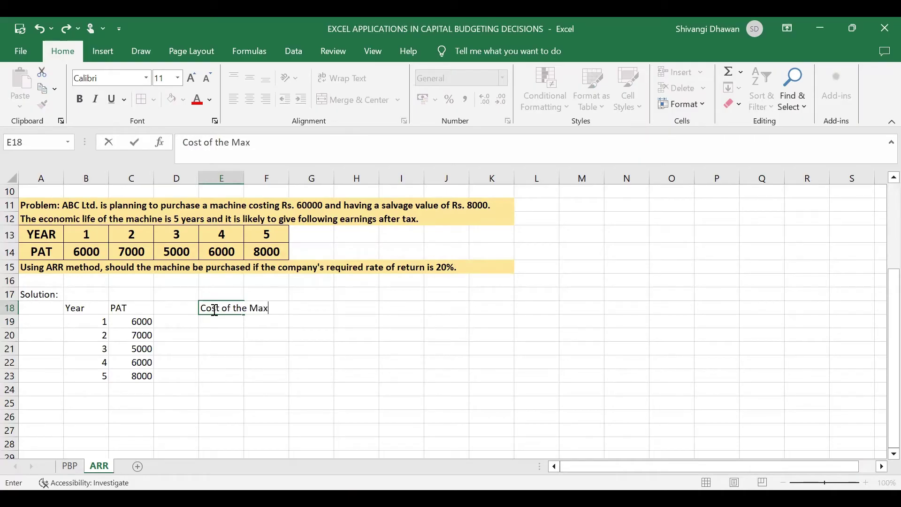
pyautogui.press('BackSpace')
pyautogui.press('Tab')
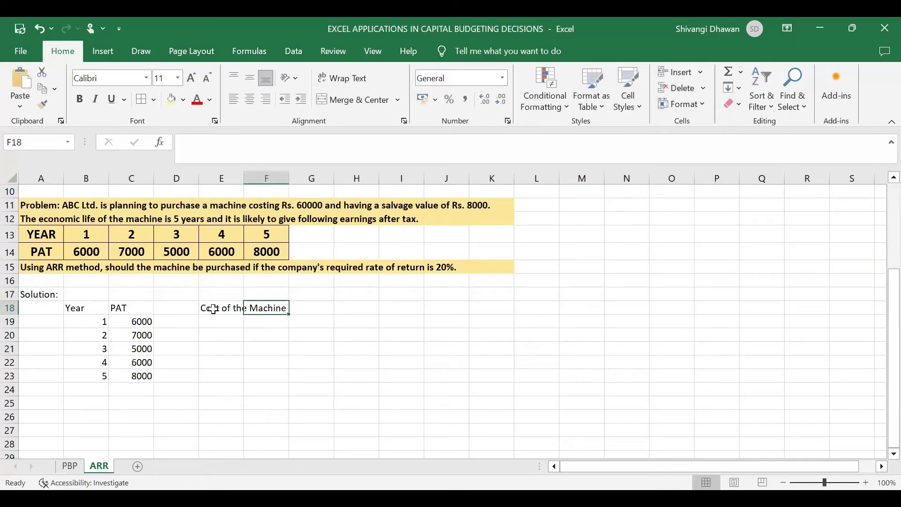
pyautogui.click(322, 308)
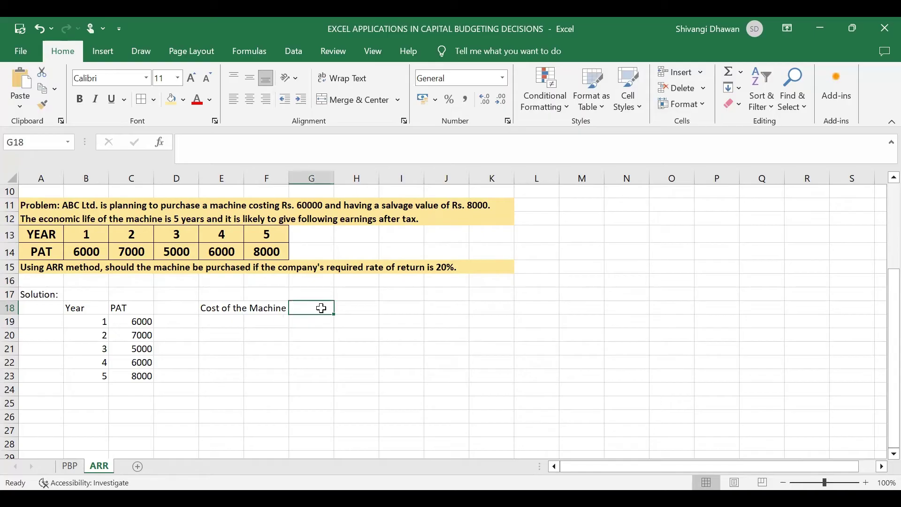
pyautogui.write('60000')
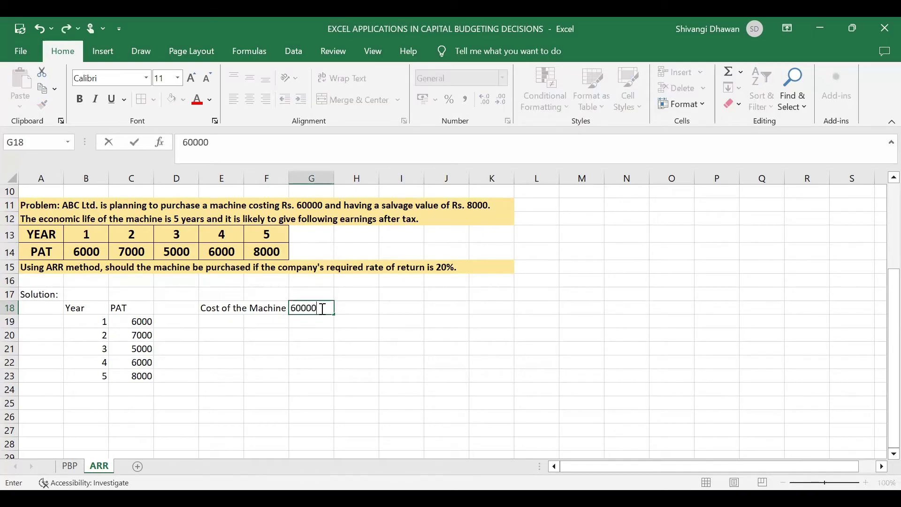
# Step: Enter the label "Salvage Value" in E19 with the value 8000 in G19
pyautogui.click(232, 323)
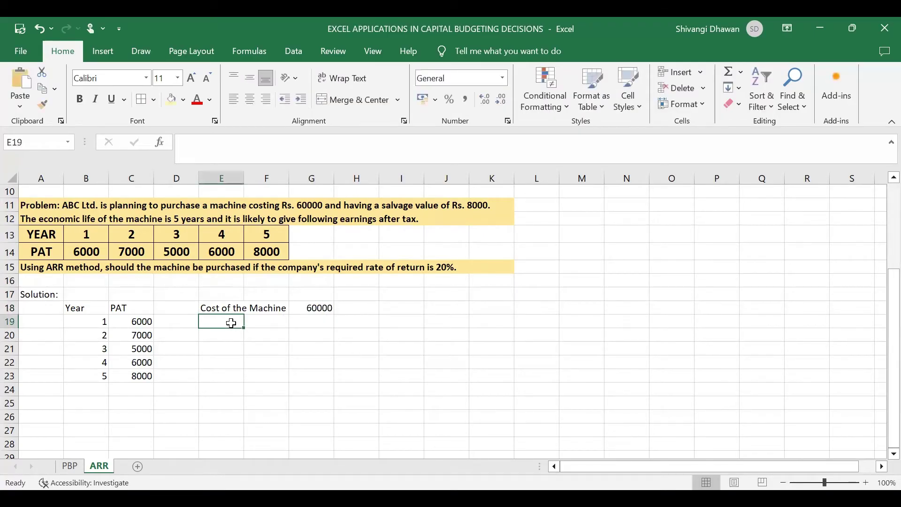
pyautogui.write('Salvage Value')
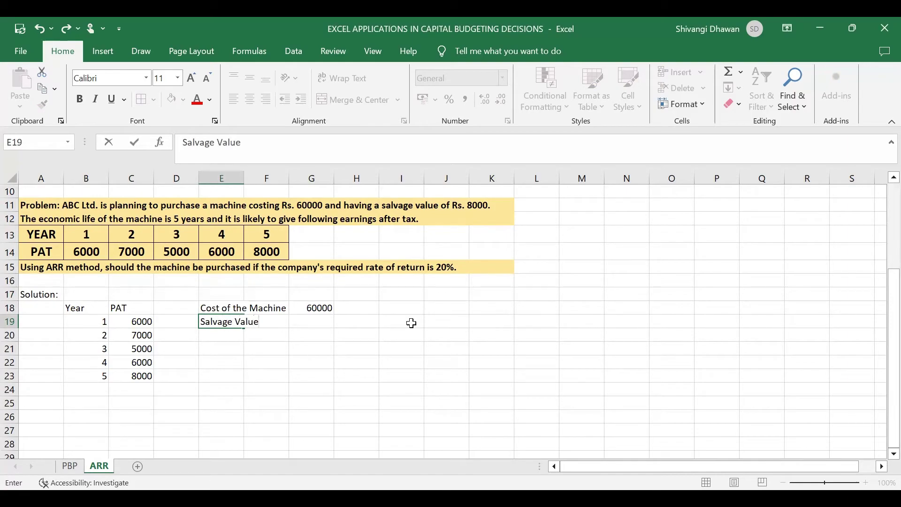
pyautogui.click(314, 319)
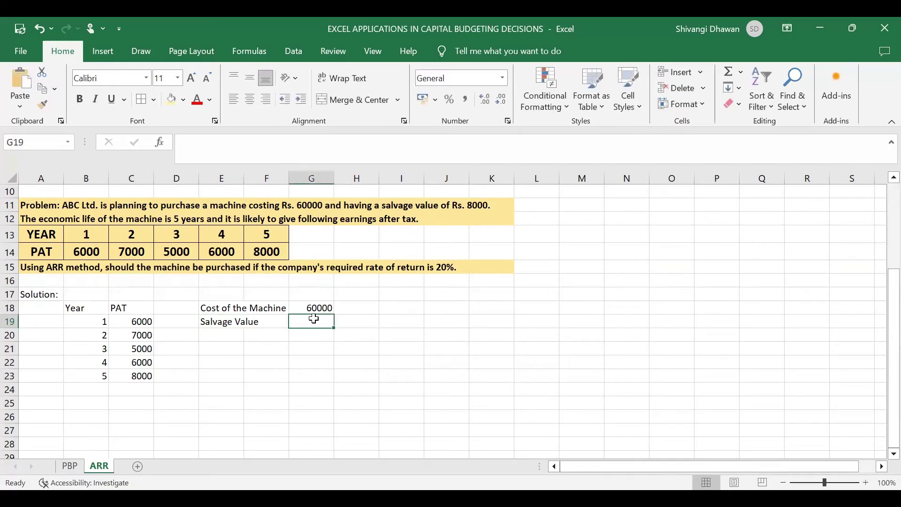
pyautogui.write('8000')
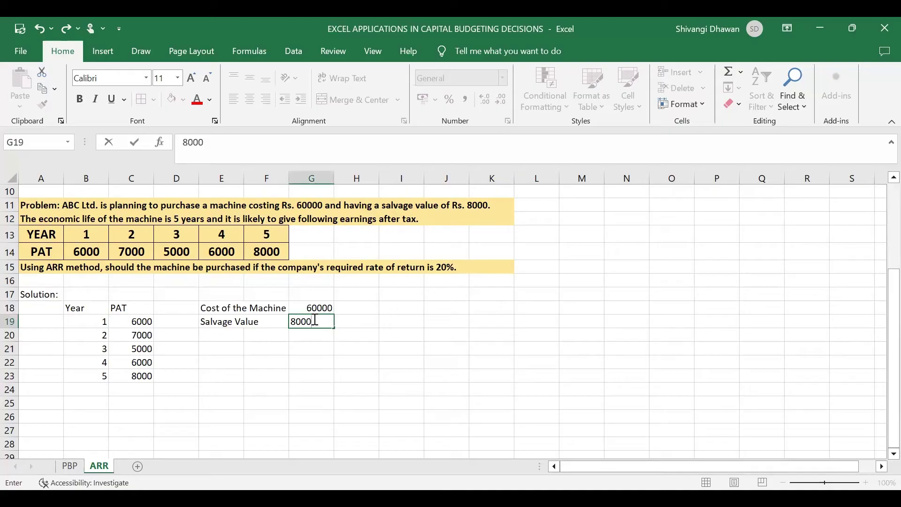
# Step: Enter the label "Required rate of return" in E20 and widen column F so that the label fits
pyautogui.click(225, 334)
pyautogui.write('Req')
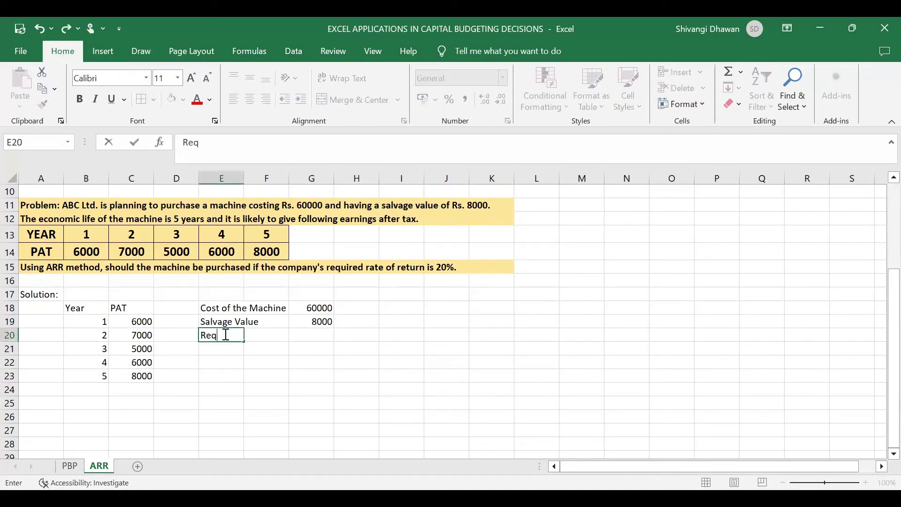
pyautogui.write('uired rate of')
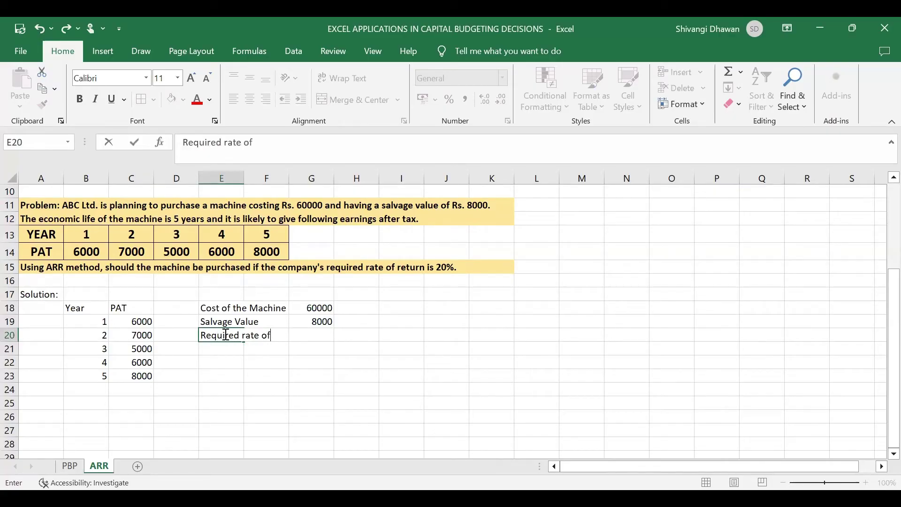
pyautogui.write(' return')
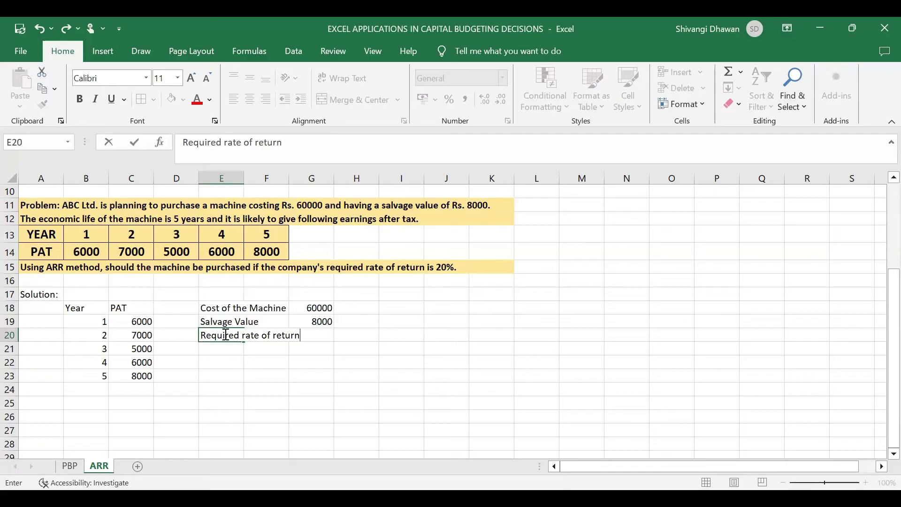
pyautogui.click(295, 191)
pyautogui.moveTo(286, 177); pyautogui.dragTo(331, 207)
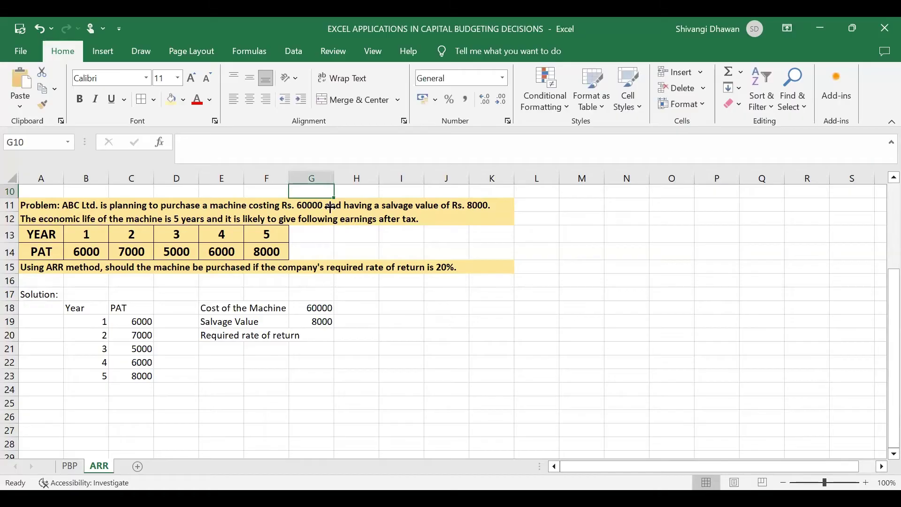
# Step: Enter 20% in G20 as the required rate of return
pyautogui.click(362, 334)
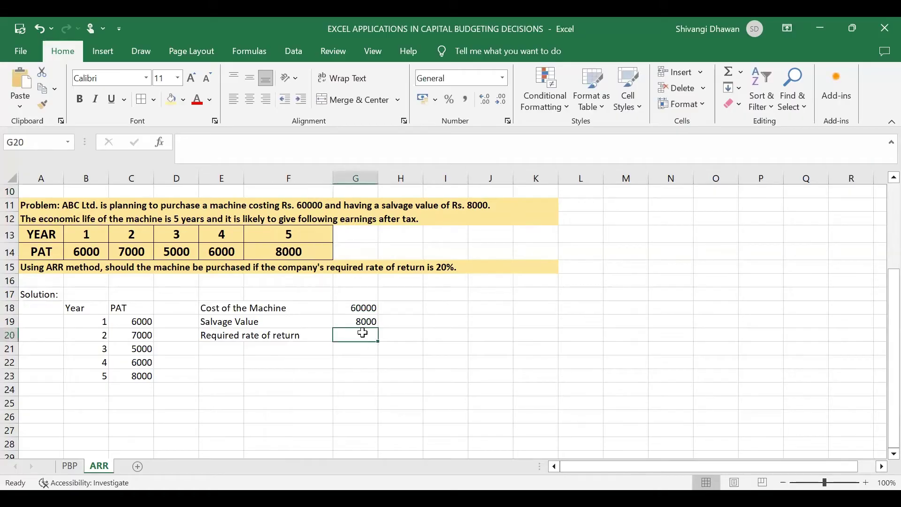
pyautogui.write('20')
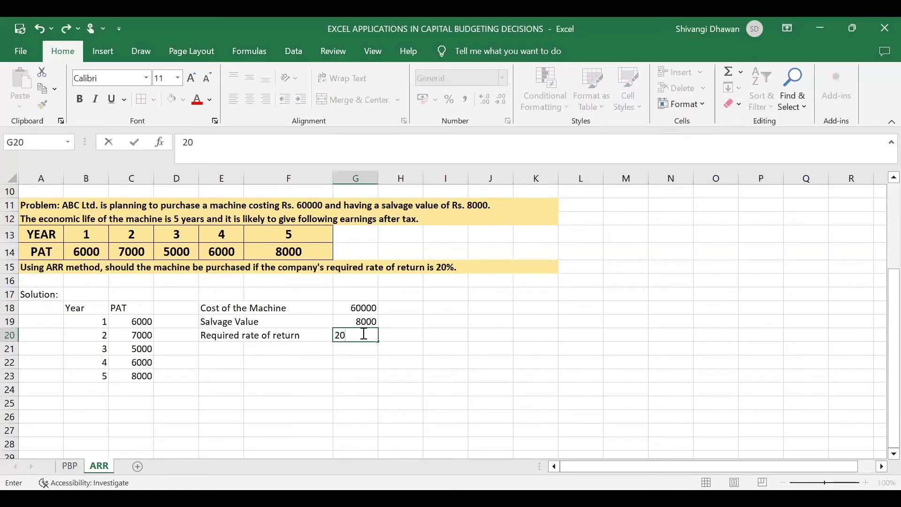
pyautogui.write('%')
pyautogui.click(413, 323)
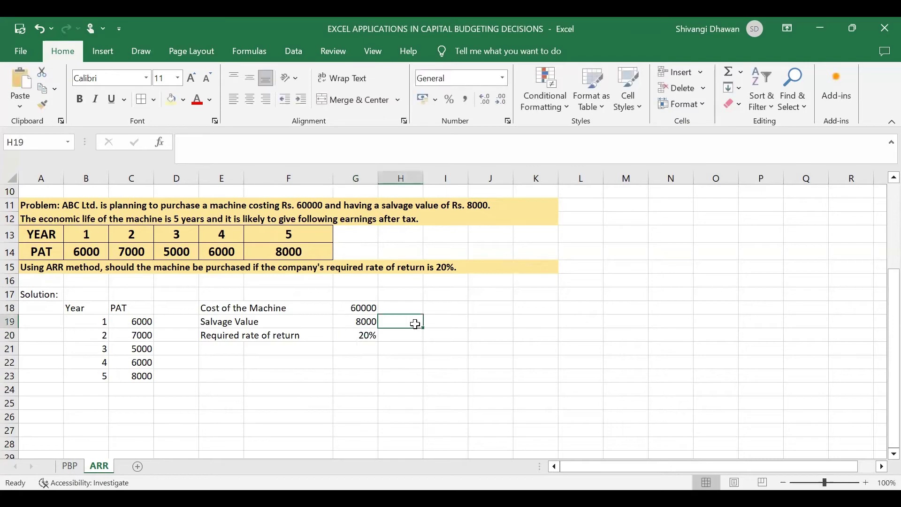
# Step: Make the solution range A18:G23 bold and add borders around all its cells
pyautogui.moveTo(40, 305); pyautogui.dragTo(341, 381)
pyautogui.click(80, 99)
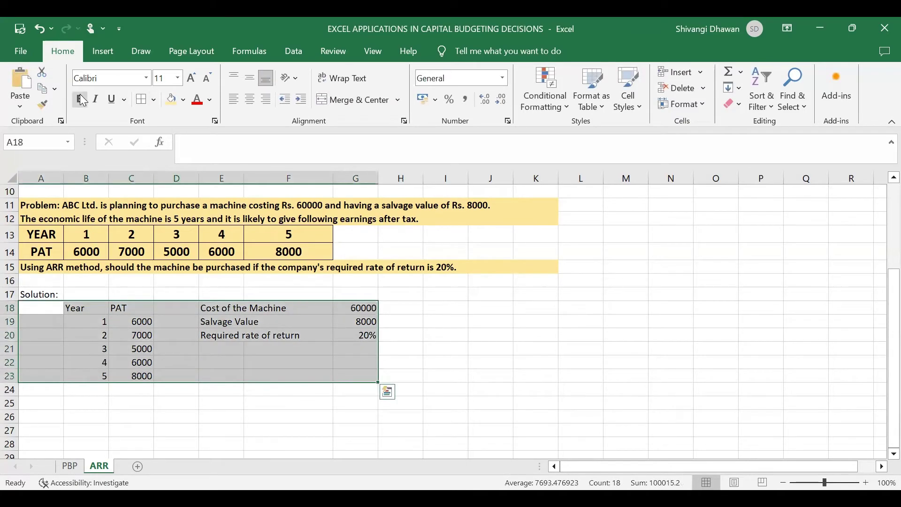
pyautogui.click(141, 99)
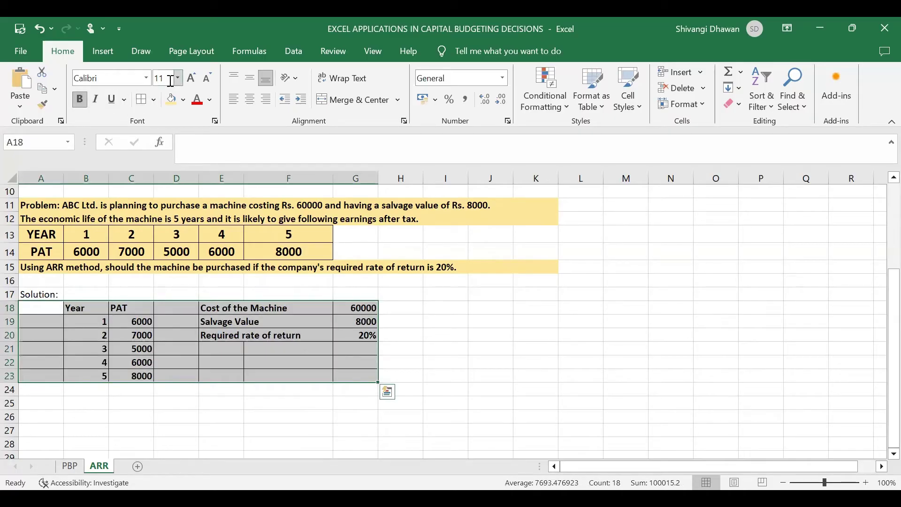
# Step: Set the font size of the solution range A18:G23 to 16 and widen columns F and E so the labels fit
pyautogui.click(191, 78)
pyautogui.click(192, 79)
pyautogui.click(191, 78)
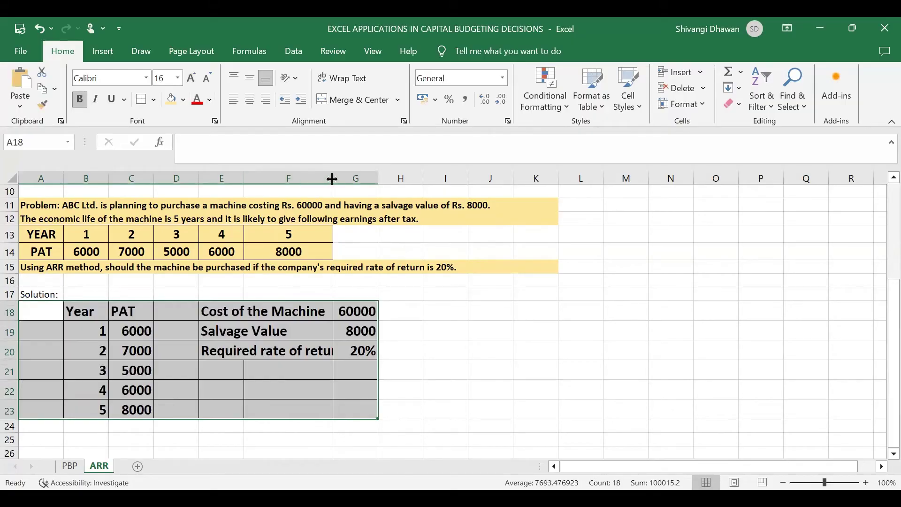
pyautogui.moveTo(378, 182); pyautogui.dragTo(424, 182)
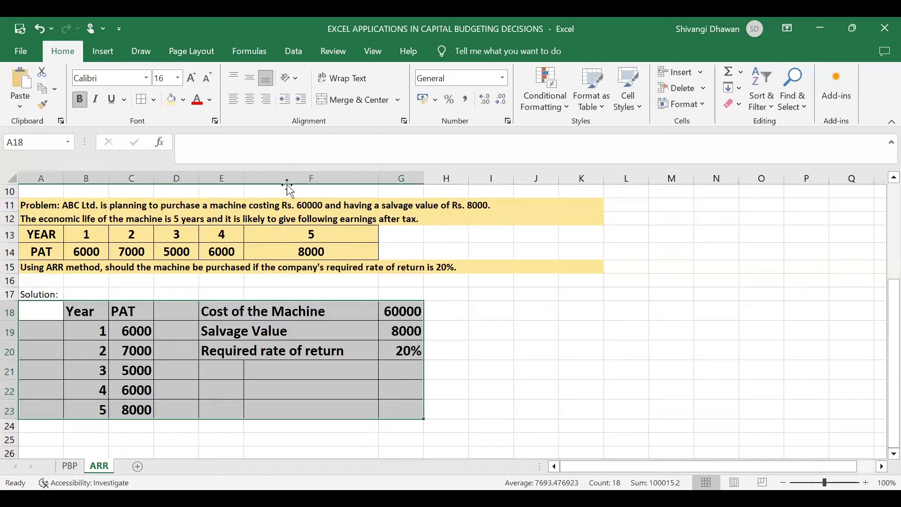
pyautogui.moveTo(287, 186); pyautogui.dragTo(287, 187)
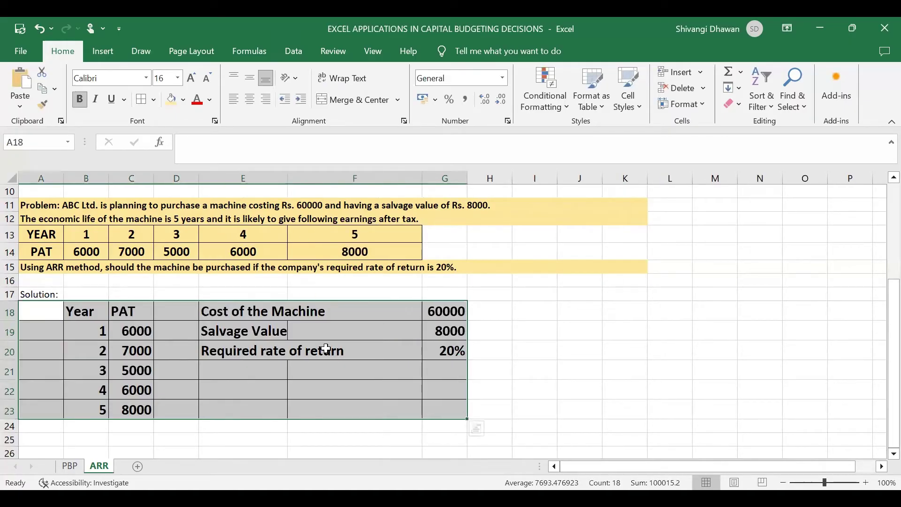
# Step: Insert "AVERAGE" before "ANNUAL PROFIT (AFTER-TAX)" in the ARR formula numerator in B4
pyautogui.scroll(-1, 562, 345)
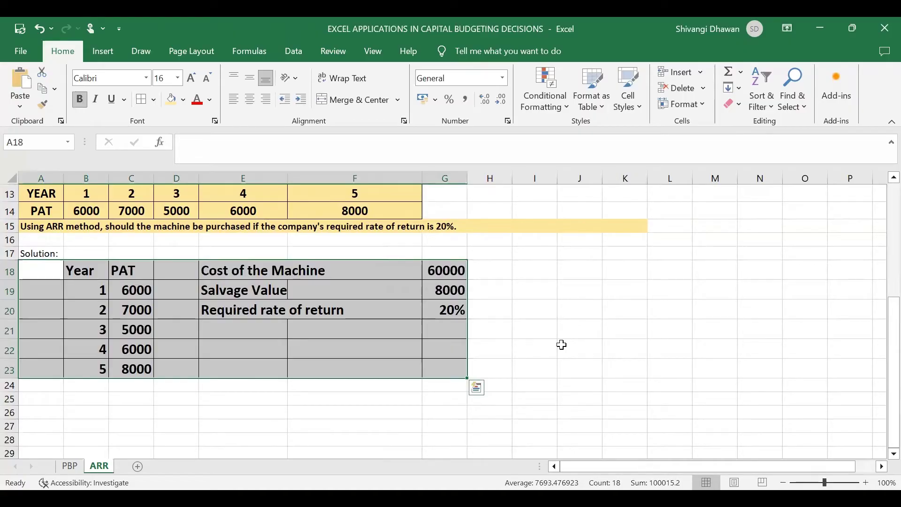
pyautogui.scroll(4, 270, 305)
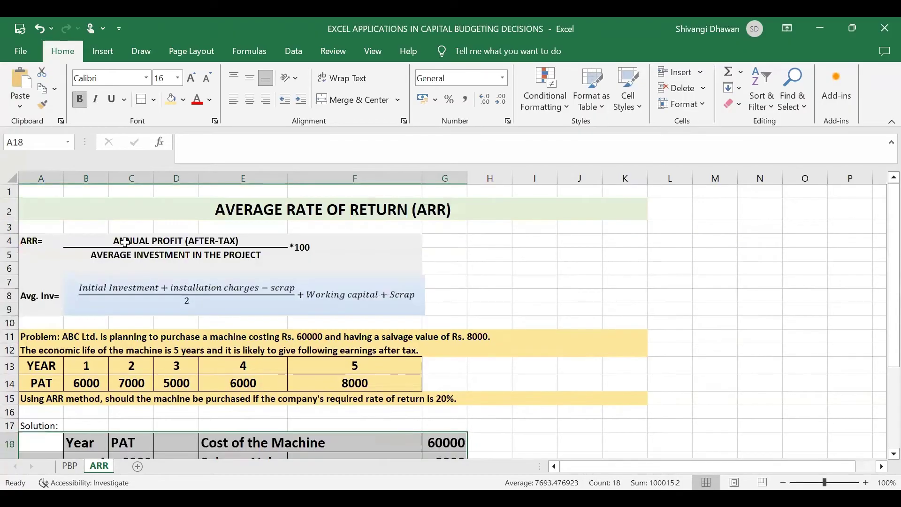
pyautogui.click(126, 243)
pyautogui.click(181, 141)
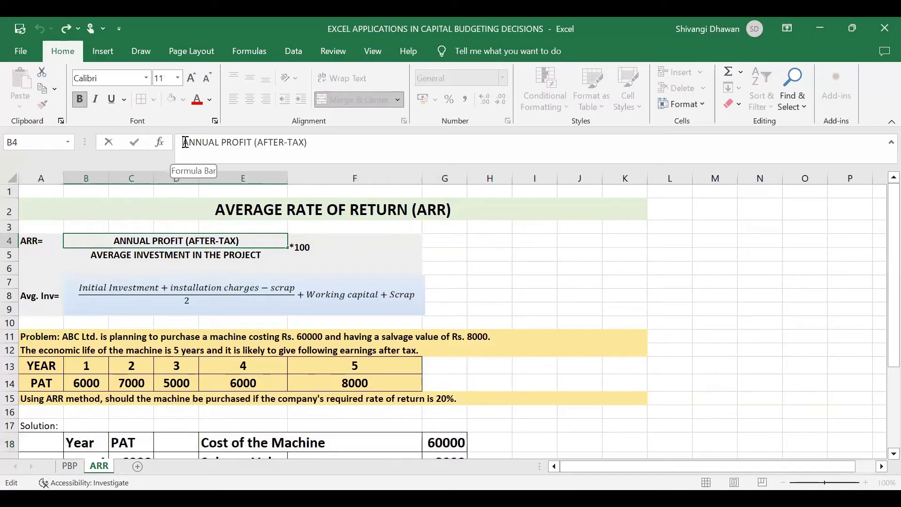
pyautogui.write('AVERAGE')
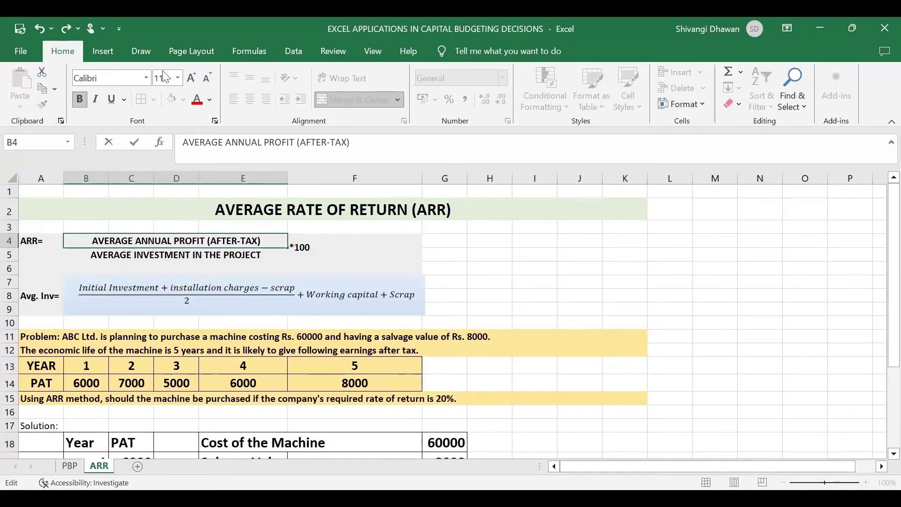
pyautogui.click(659, 349)
# Step: Enter the label "AVERAGE PROFIT" in E26 below the solution table
pyautogui.scroll(-5, 522, 338)
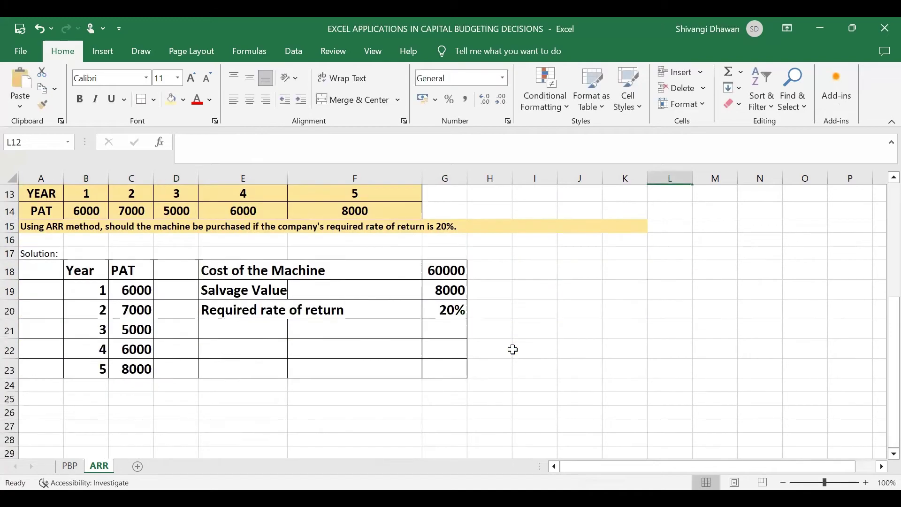
pyautogui.click(222, 365)
pyautogui.write('AV')
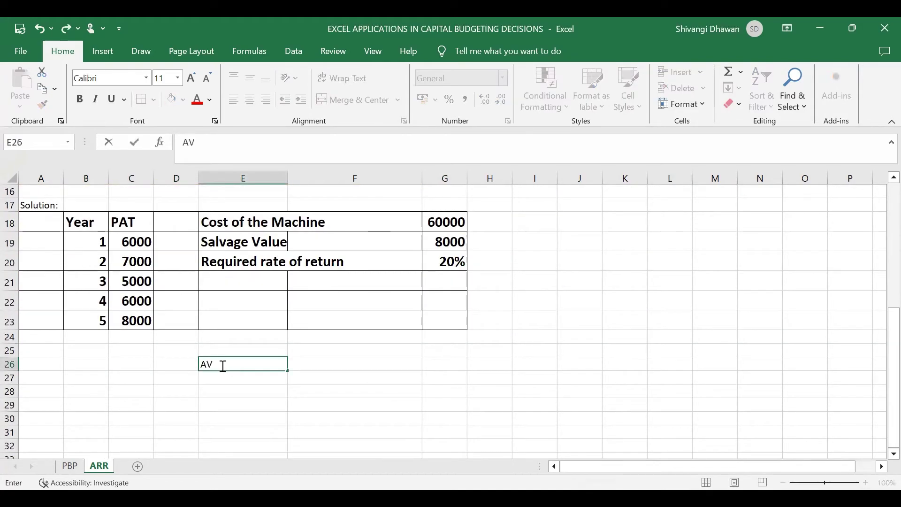
pyautogui.write('ERAGE P')
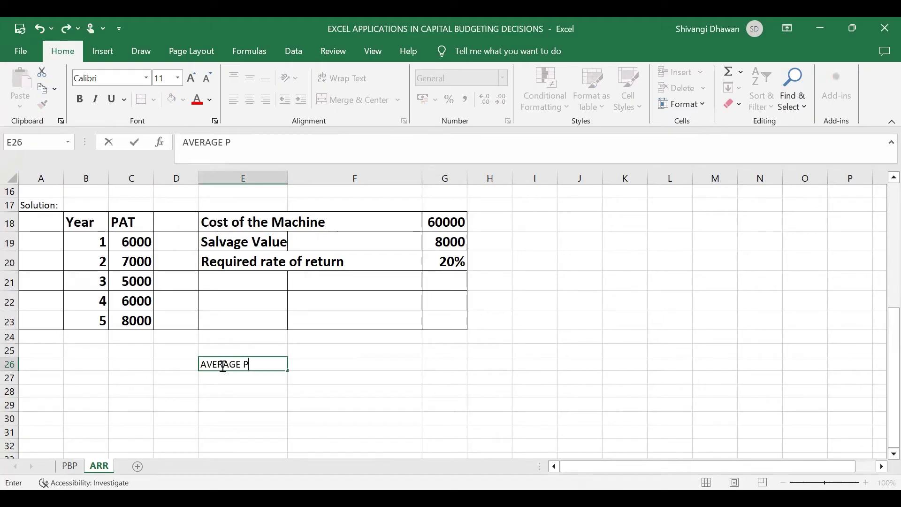
pyautogui.write('ROFIT')
# Step: Calculate the average profit in F26 with the formula =SUM(C19:C23)/5
pyautogui.click(307, 363)
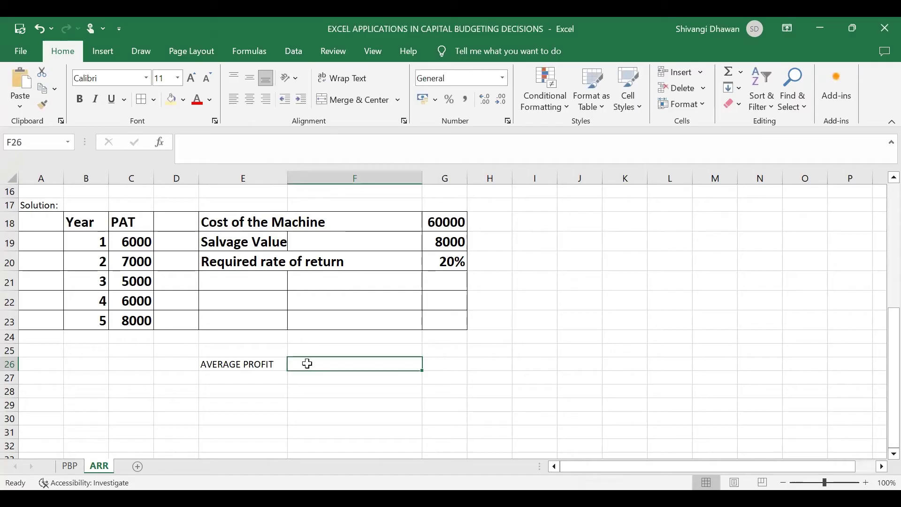
pyautogui.write('=')
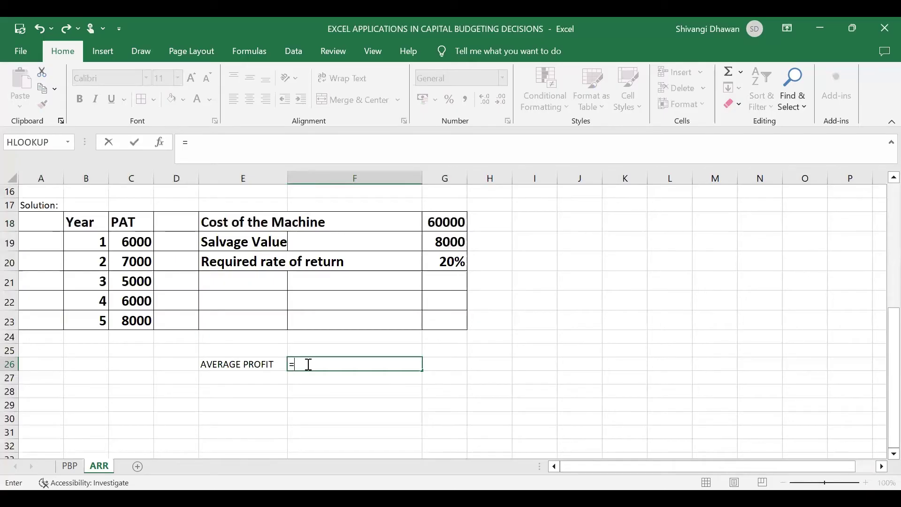
pyautogui.write('UM')
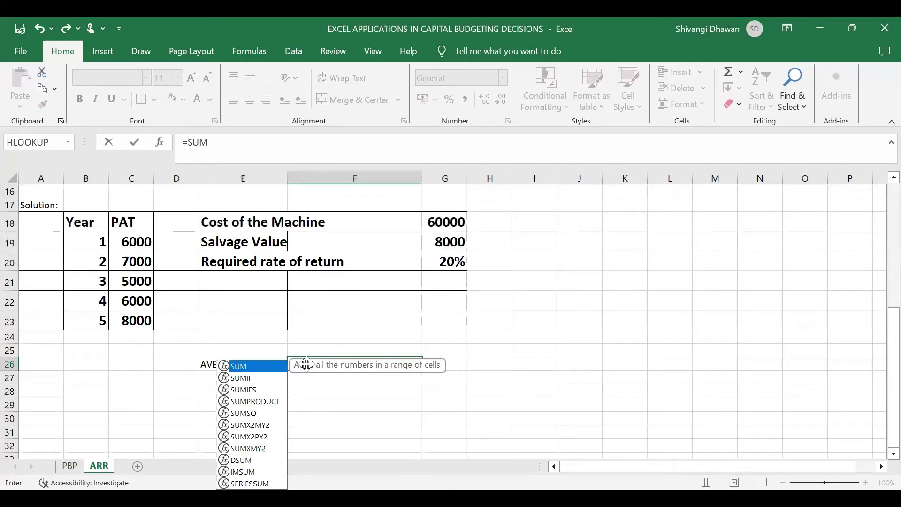
pyautogui.write('(')
pyautogui.click(126, 241)
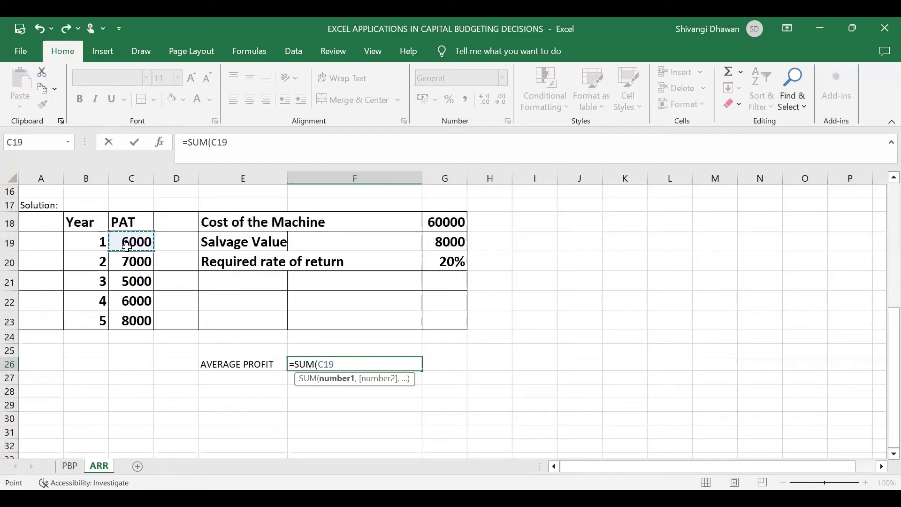
pyautogui.keyDown('shift'); pyautogui.click(126, 319); pyautogui.keyUp('shift')
pyautogui.write(')')
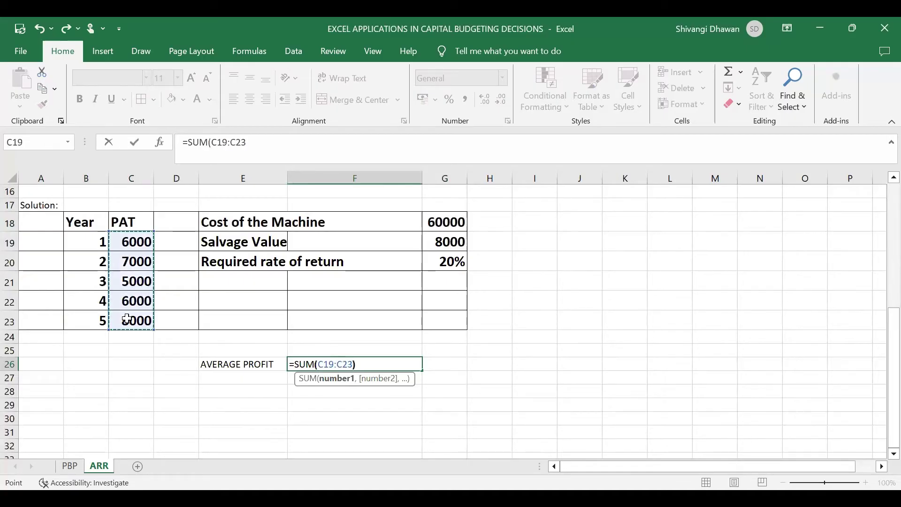
pyautogui.write('/5')
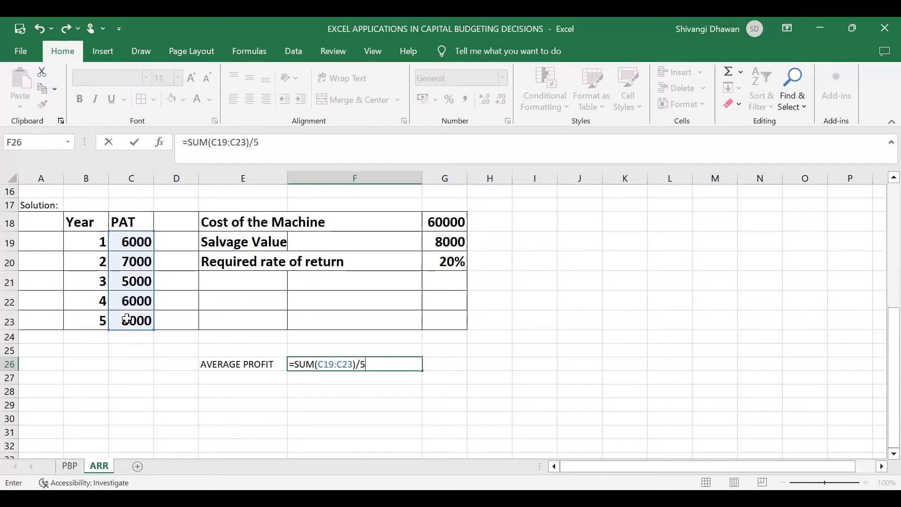
pyautogui.press('Return')
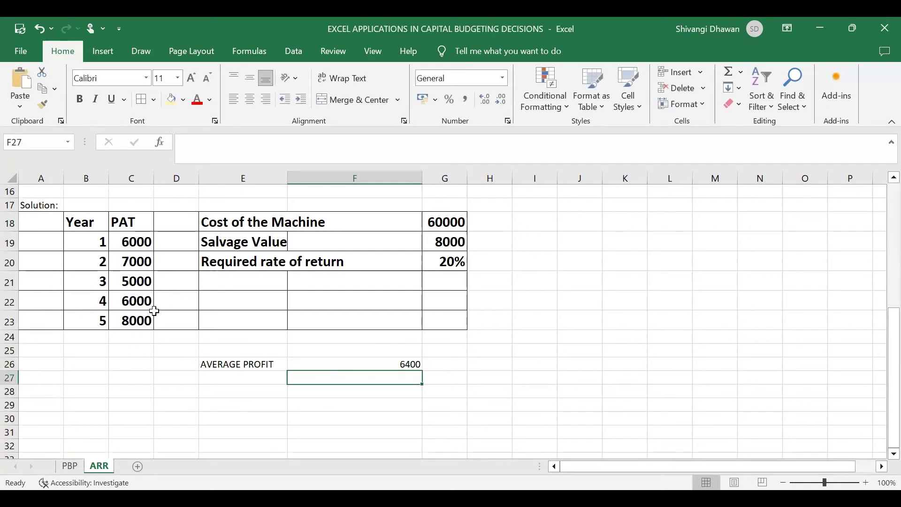
# Step: Make E26:F26 bold at font size 16 and widen column E so the average profit label fits
pyautogui.moveTo(225, 365); pyautogui.dragTo(338, 365)
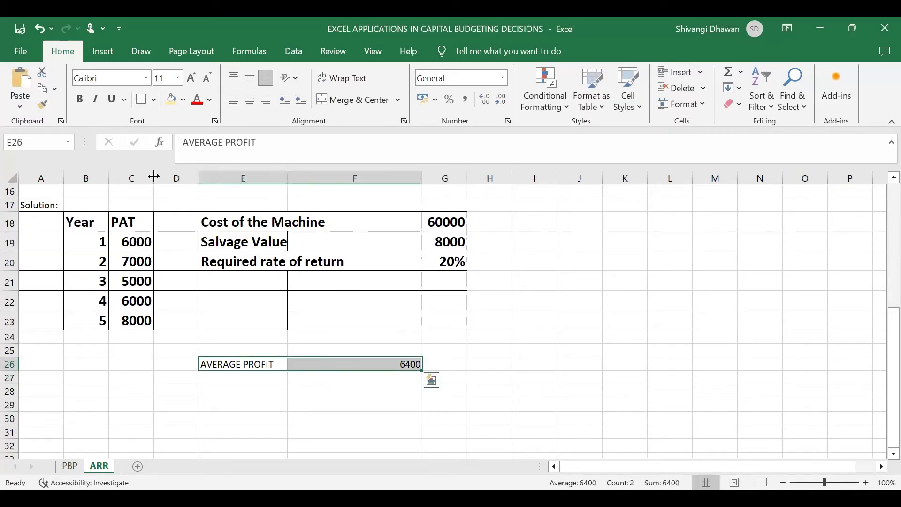
pyautogui.click(80, 100)
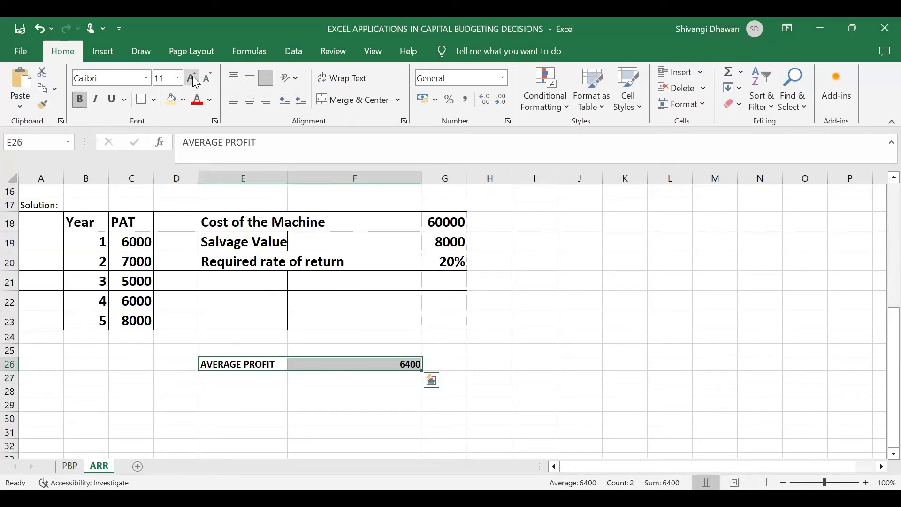
pyautogui.click(195, 80)
pyautogui.click(195, 80)
pyautogui.click(195, 80)
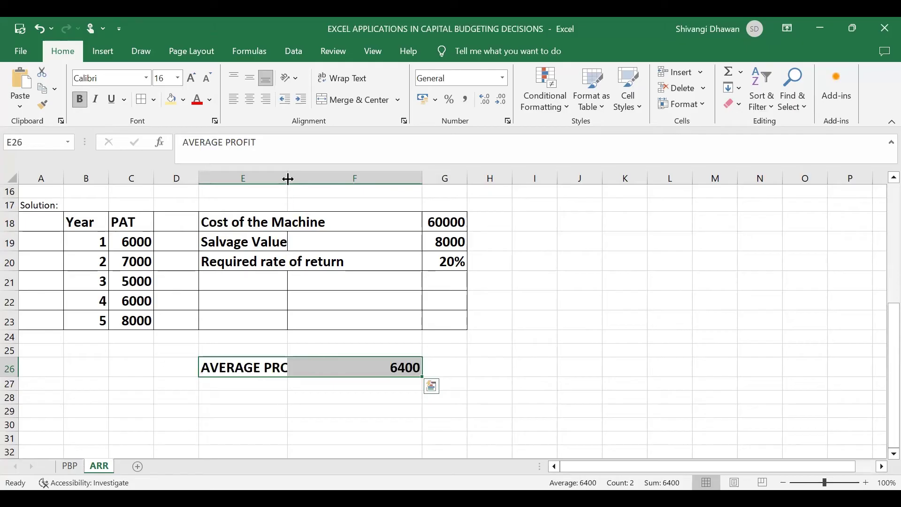
pyautogui.moveTo(288, 178); pyautogui.dragTo(319, 191)
# Step: Review the average profit formula in F26 and the average investment formula given above the problem
pyautogui.click(400, 366)
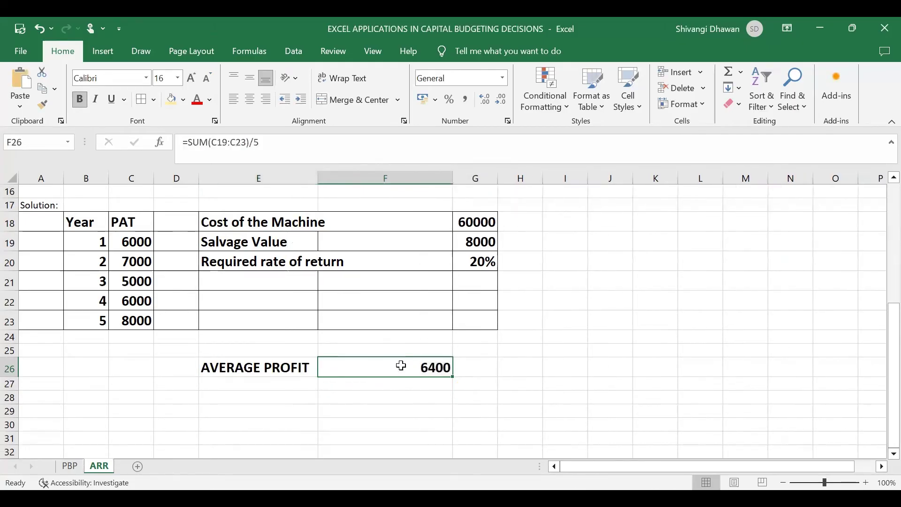
pyautogui.doubleClick(400, 367)
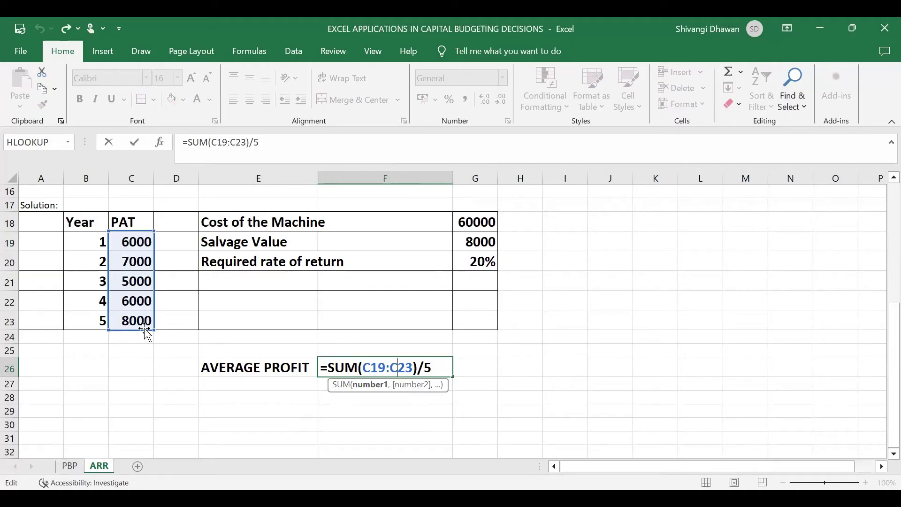
pyautogui.press('Return')
pyautogui.scroll(4, 165, 303)
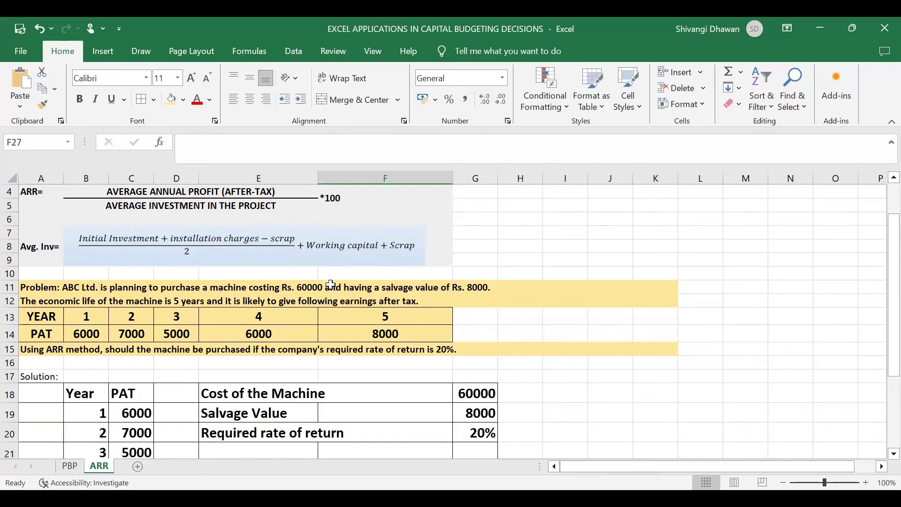
pyautogui.scroll(-5, 300, 314)
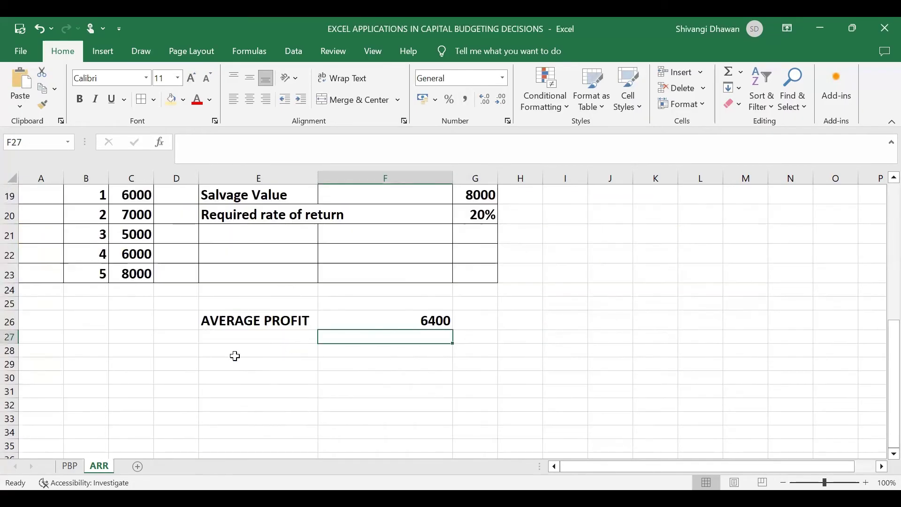
# Step: Enter the label "AVERAGE INVESTMENT" in E28
pyautogui.click(233, 355)
pyautogui.write('A')
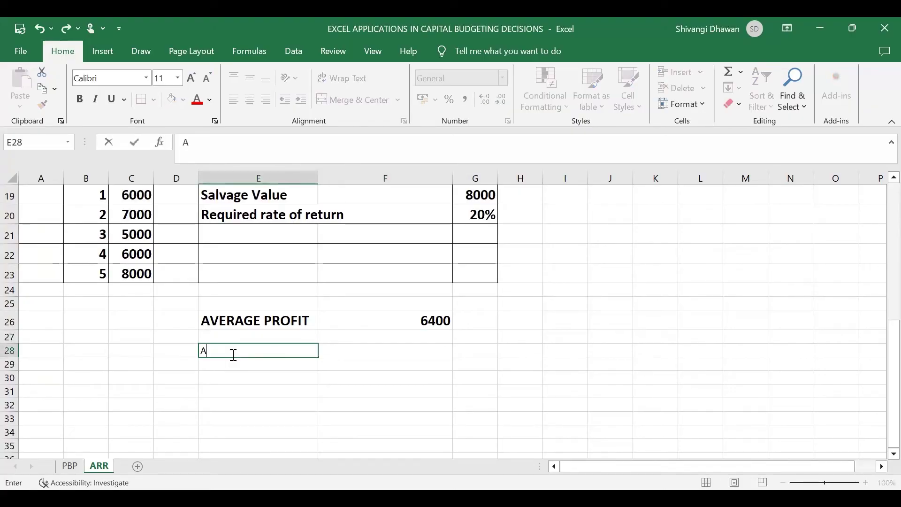
pyautogui.write('VERAGE I')
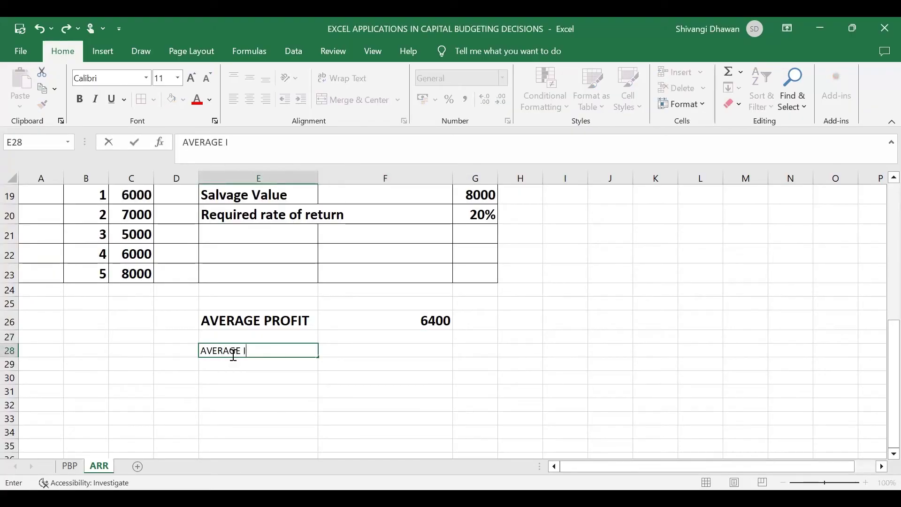
pyautogui.write('NVESTME')
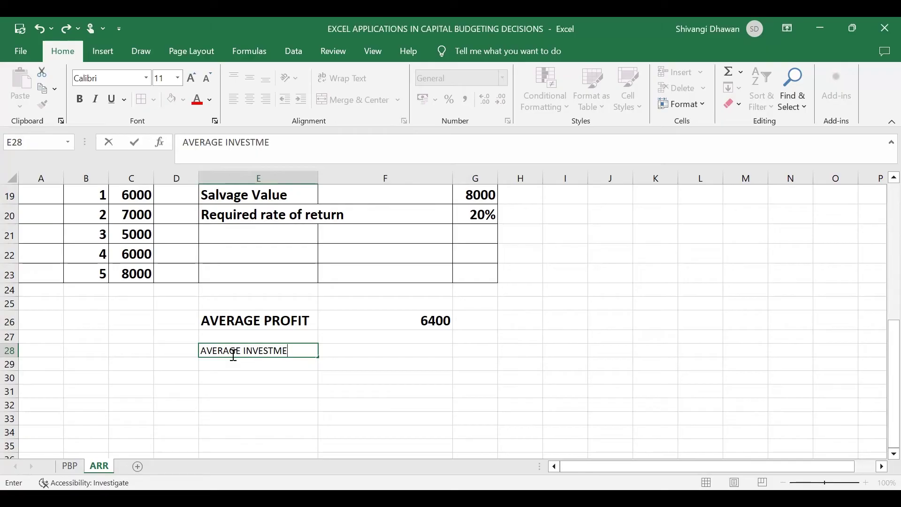
pyautogui.write('NT')
# Step: Calculate the average investment in F28 with the formula =0.5*(G18-G19)+G19
pyautogui.click(426, 350)
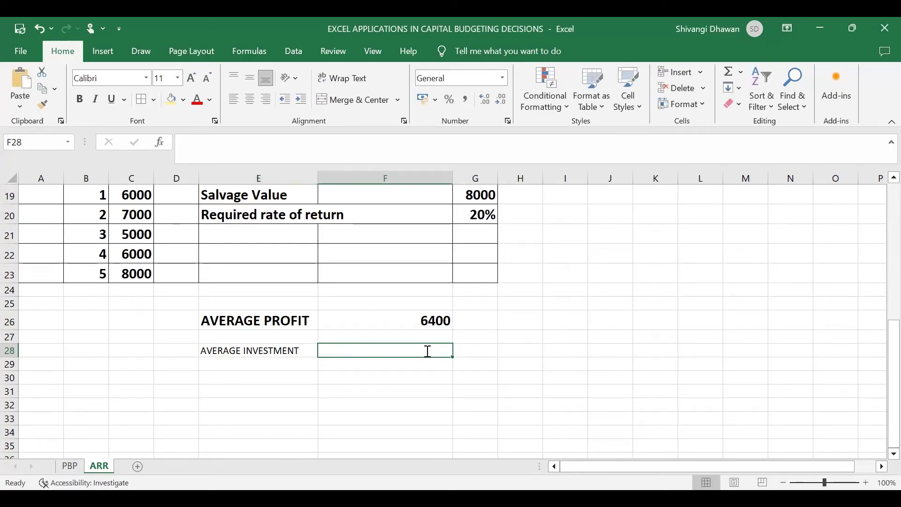
pyautogui.write('=0.5')
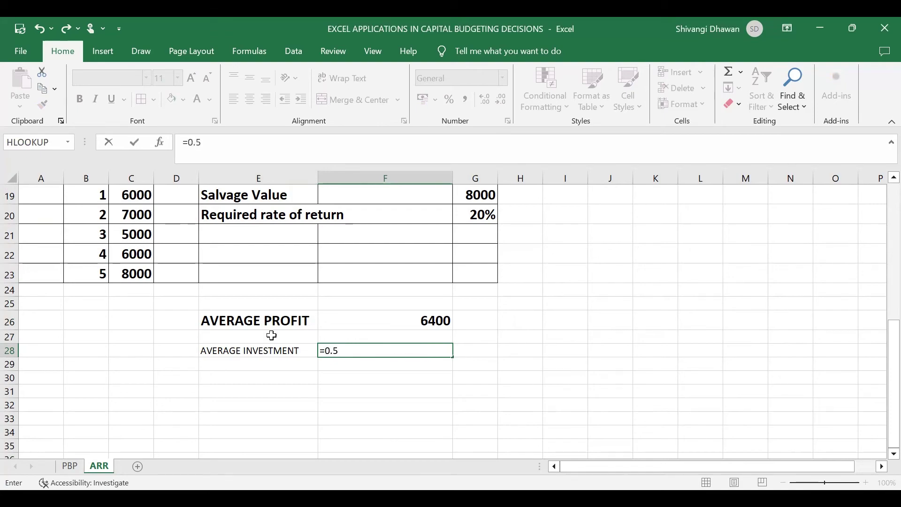
pyautogui.scroll(4, 272, 334)
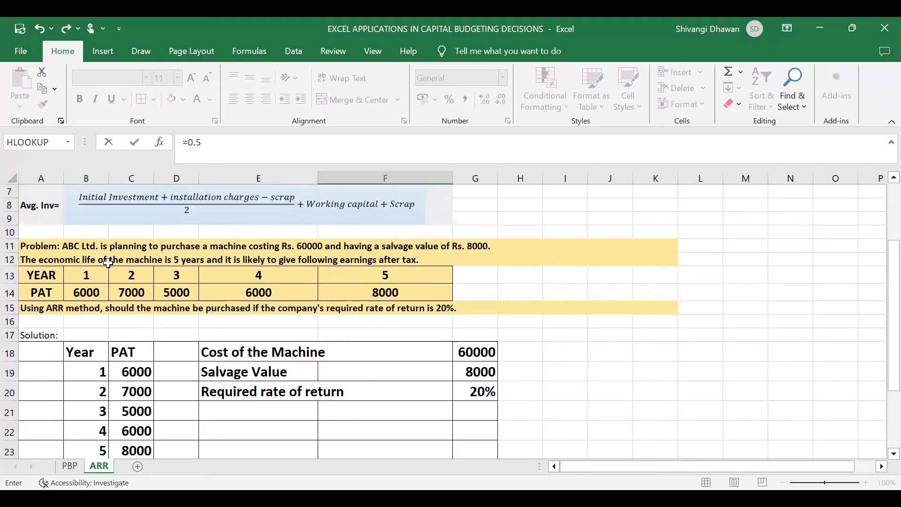
pyautogui.scroll(-3, 108, 267)
pyautogui.scroll(-2, 203, 346)
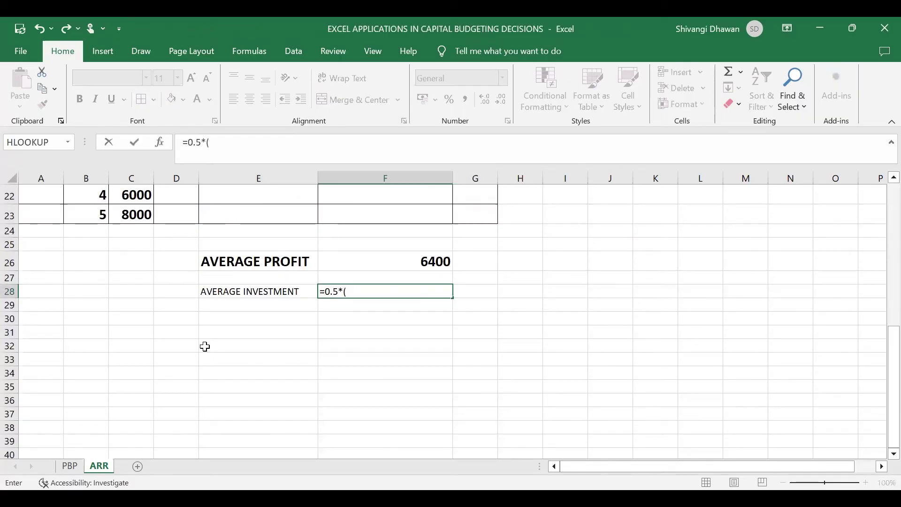
pyautogui.scroll(3, 191, 347)
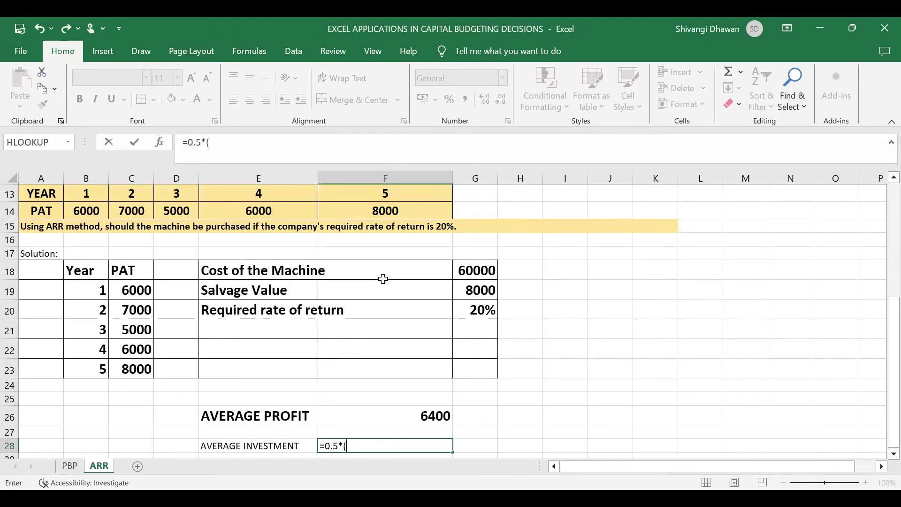
pyautogui.click(481, 268)
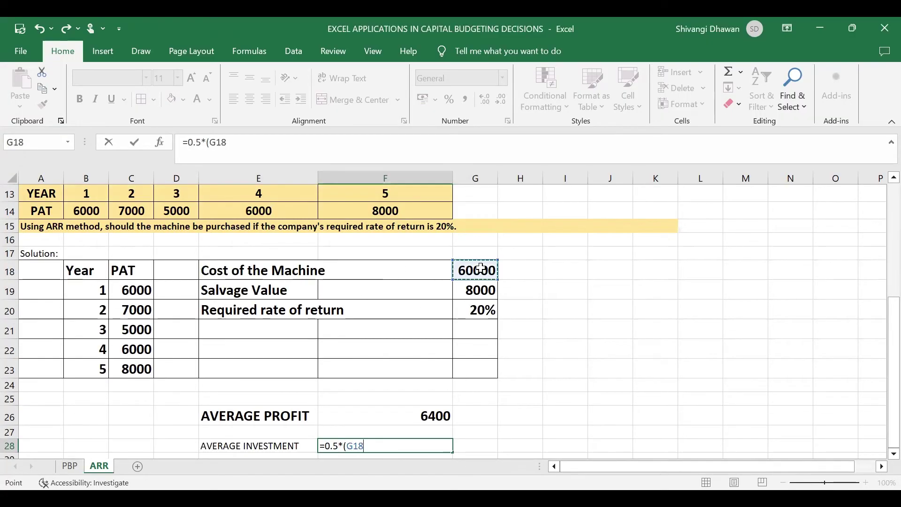
pyautogui.write('-')
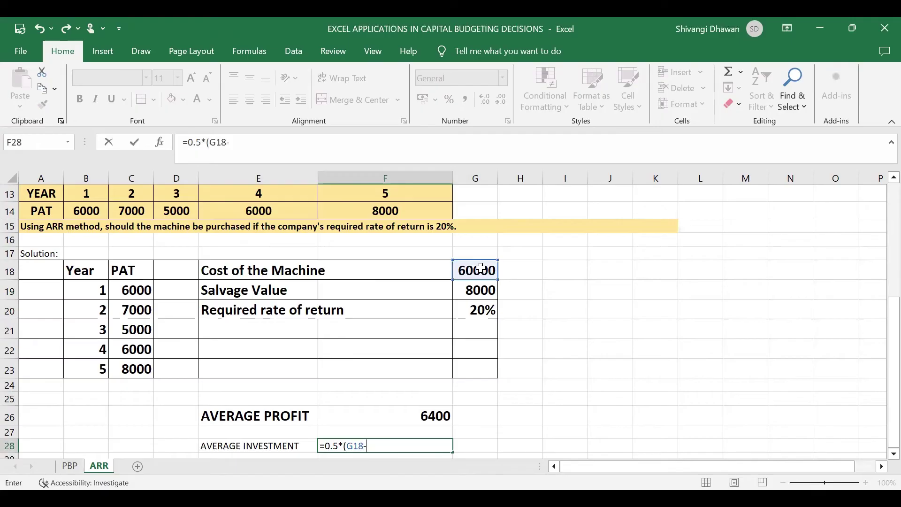
pyautogui.click(471, 290)
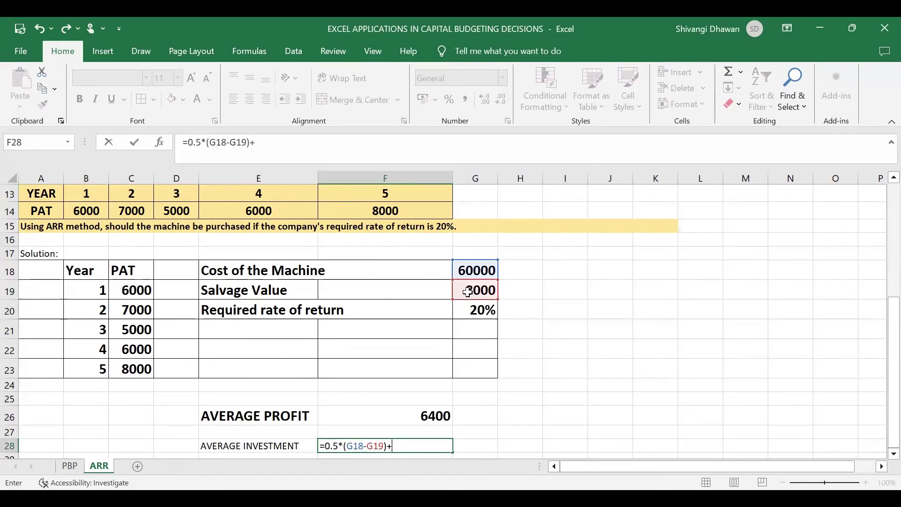
pyautogui.click(469, 292)
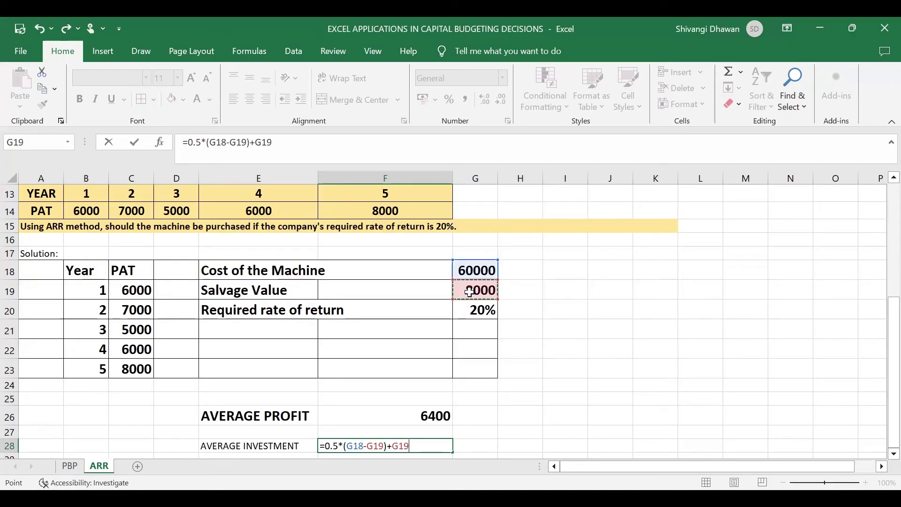
pyautogui.press('Return')
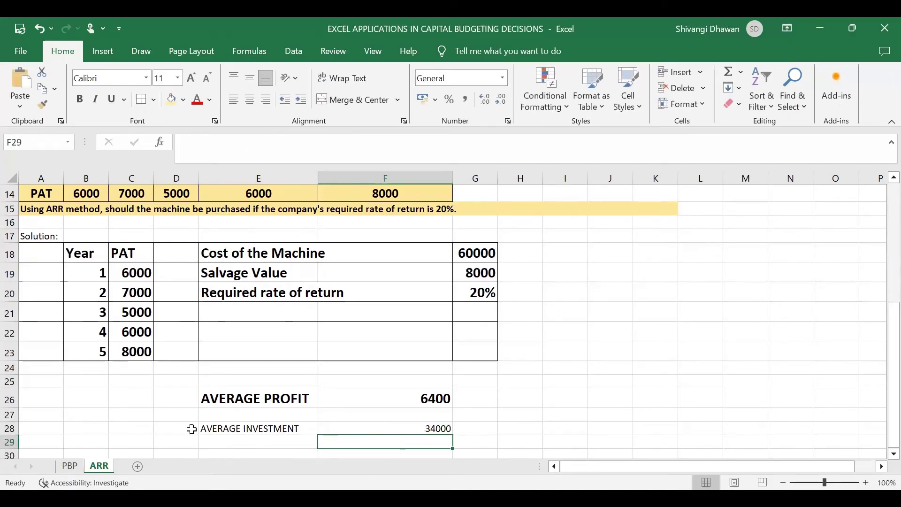
# Step: Make E28:F28 bold at font size 18 and widen column E so the average investment label fits
pyautogui.moveTo(207, 428); pyautogui.dragTo(388, 428)
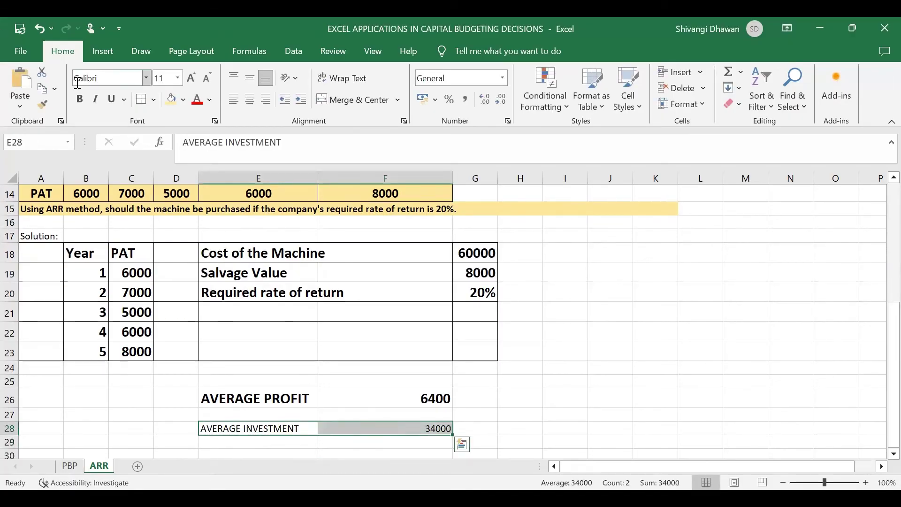
pyautogui.click(79, 99)
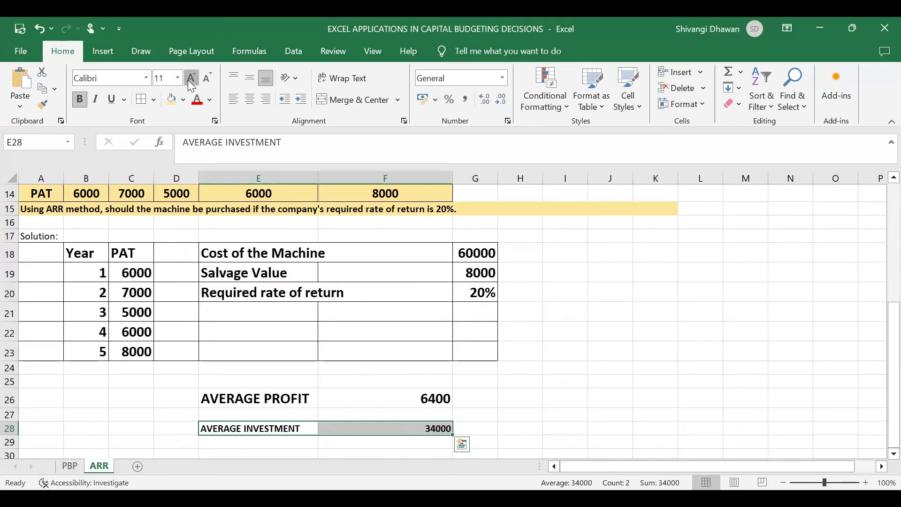
pyautogui.click(188, 80)
pyautogui.click(187, 80)
pyautogui.click(187, 79)
pyautogui.click(187, 80)
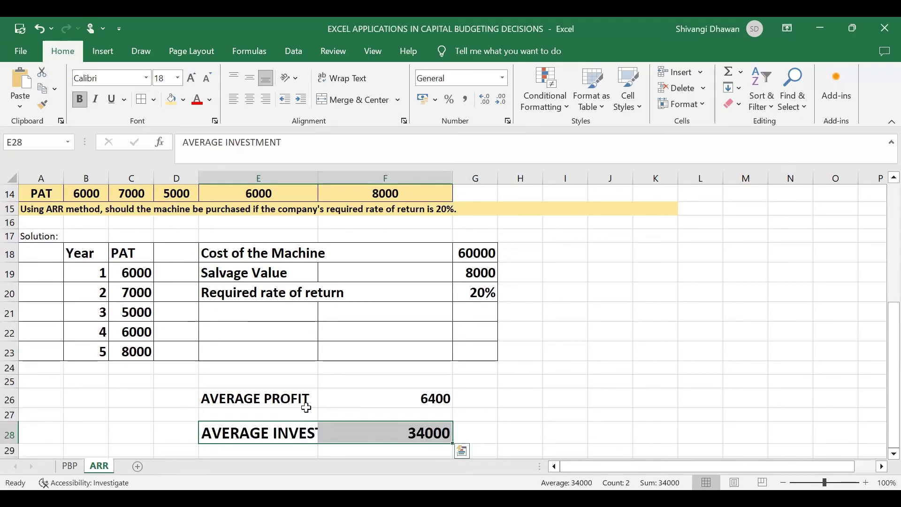
pyautogui.moveTo(318, 177); pyautogui.dragTo(370, 174)
# Step: Compare the average investment formula in F28 term by term with the Avg. Inv formula given above the problem
pyautogui.doubleClick(422, 428)
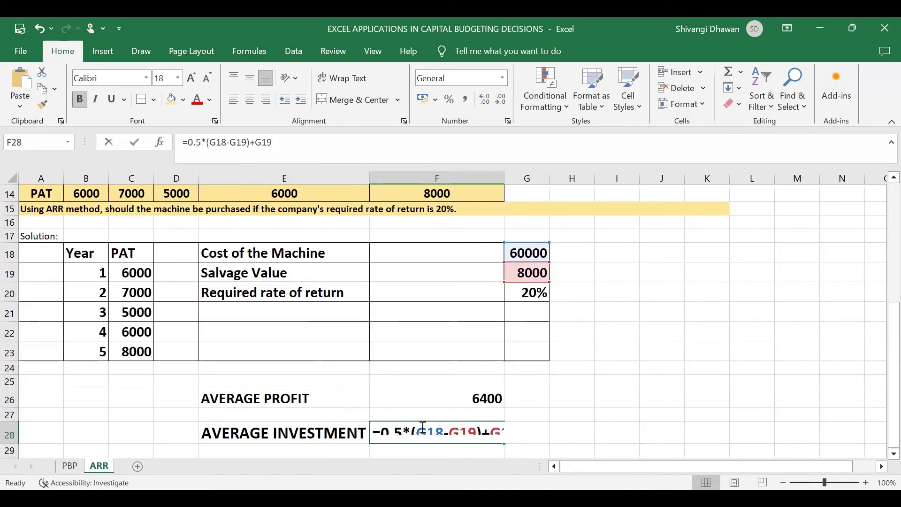
pyautogui.scroll(5, 469, 402)
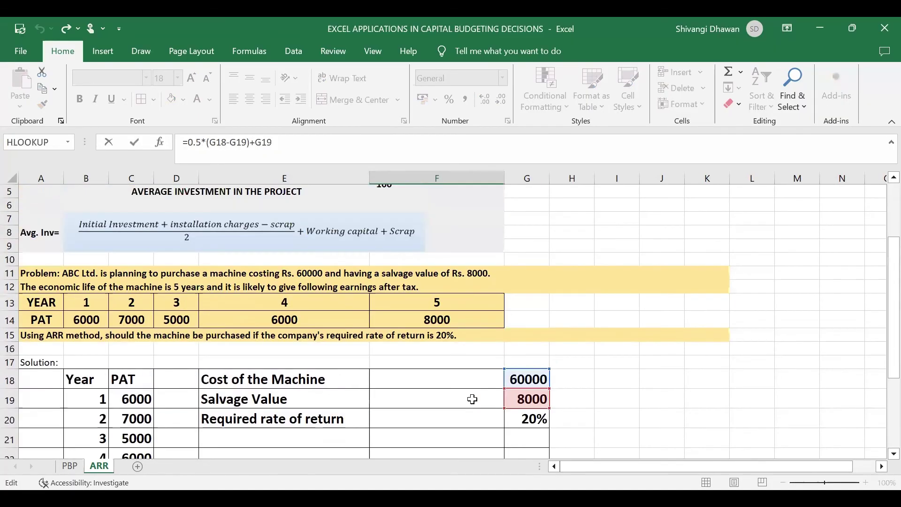
pyautogui.scroll(-4, 258, 357)
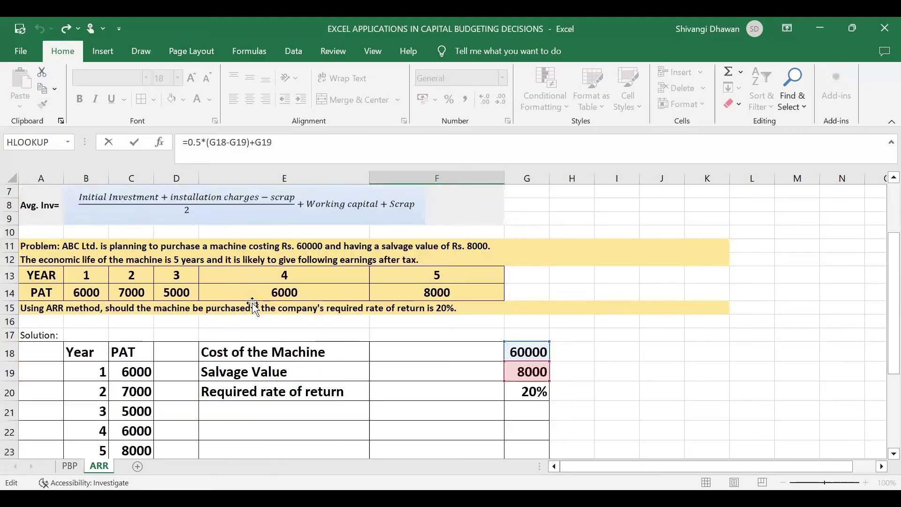
pyautogui.scroll(-1, 253, 302)
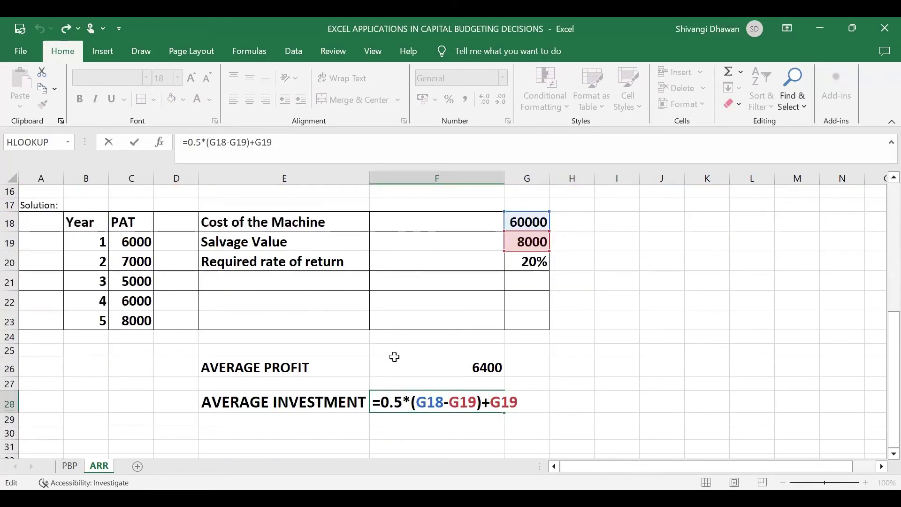
pyautogui.scroll(3, 286, 289)
pyautogui.scroll(2, 286, 290)
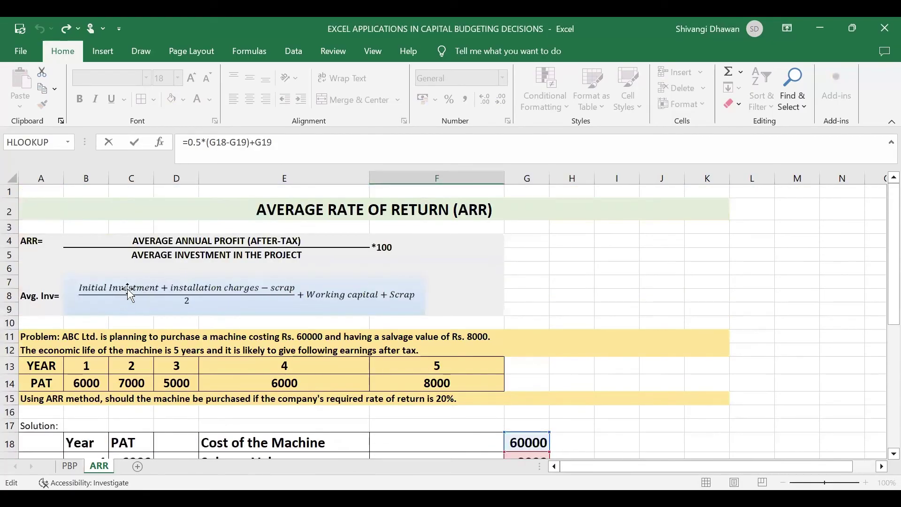
pyautogui.scroll(-7, 351, 312)
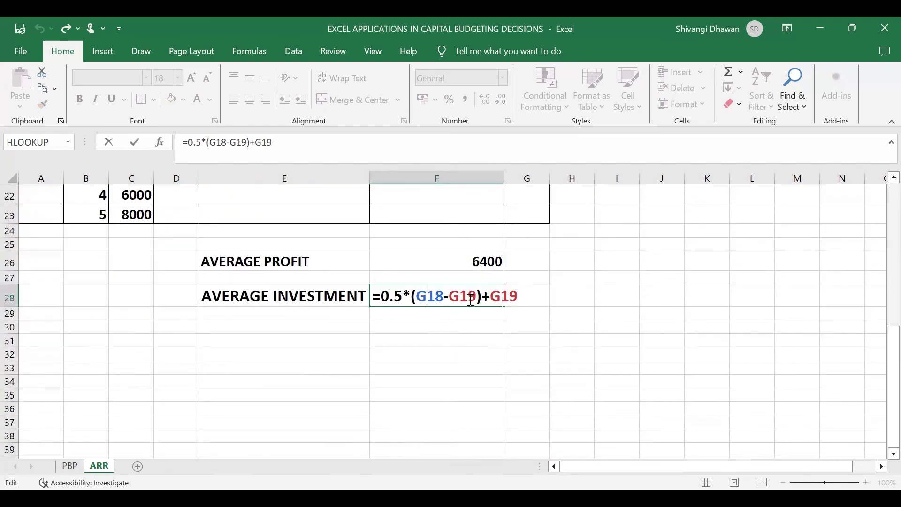
pyautogui.scroll(6, 469, 299)
pyautogui.scroll(1, 470, 299)
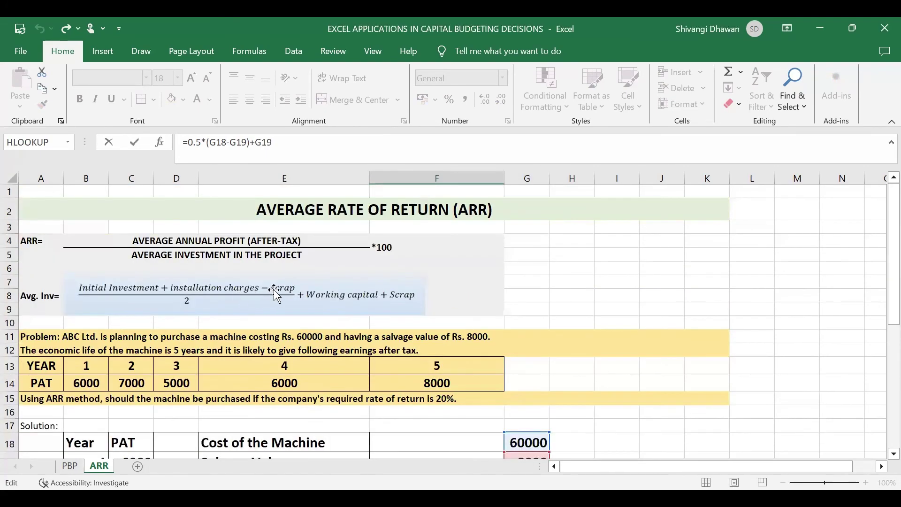
pyautogui.scroll(-5, 465, 387)
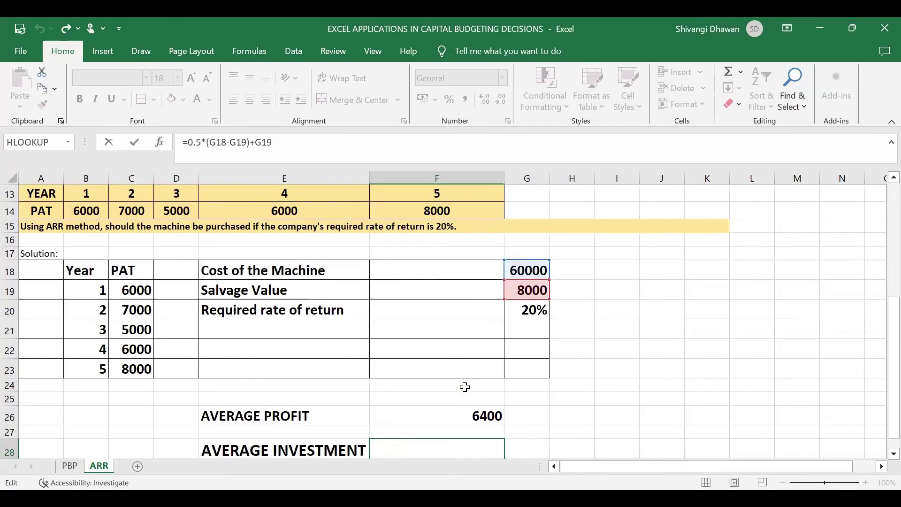
pyautogui.scroll(5, 294, 342)
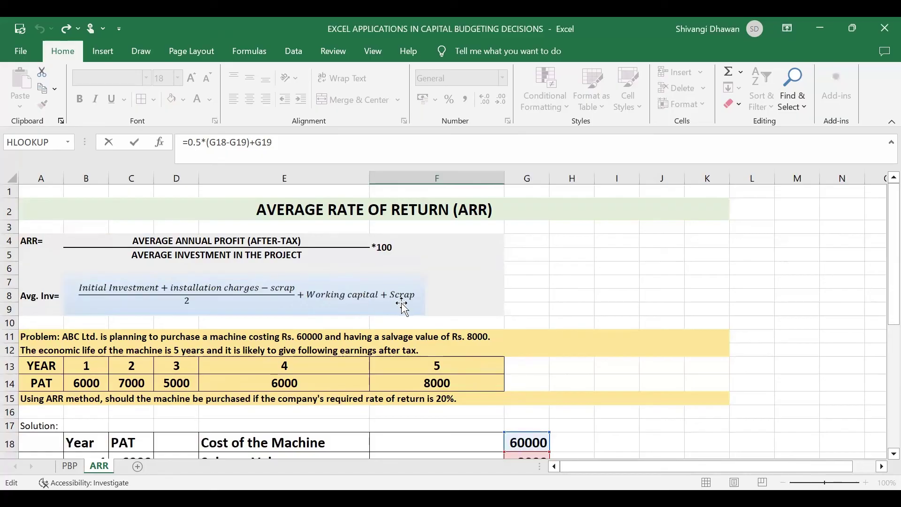
pyautogui.scroll(-7, 404, 305)
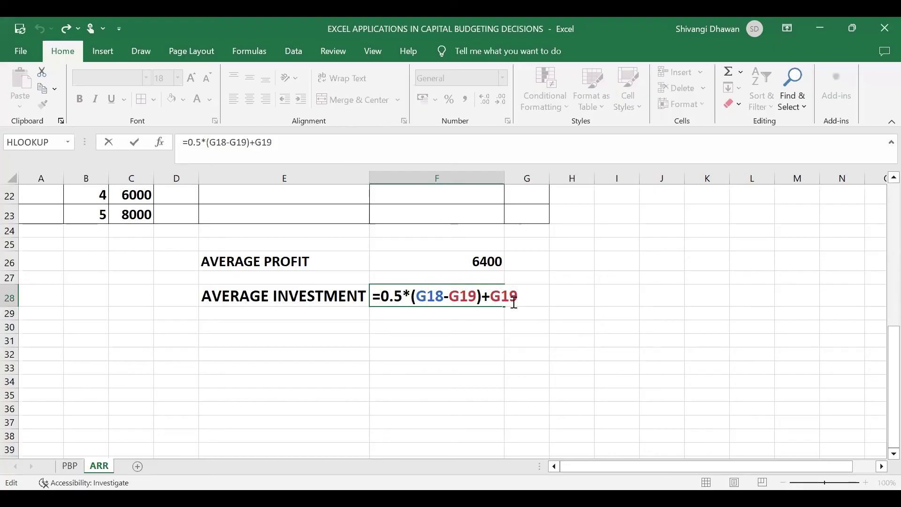
pyautogui.press('Return')
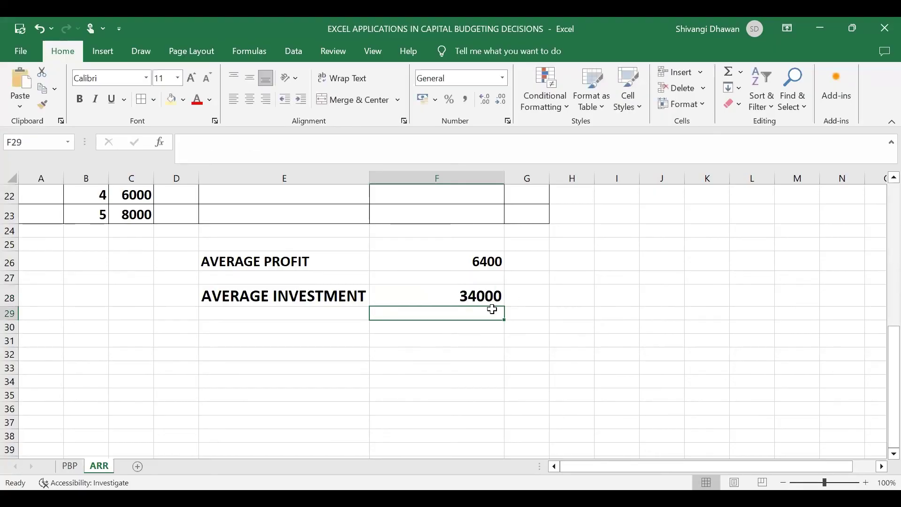
# Step: Enter the label "ARR=" in E31
pyautogui.click(274, 340)
pyautogui.write('A')
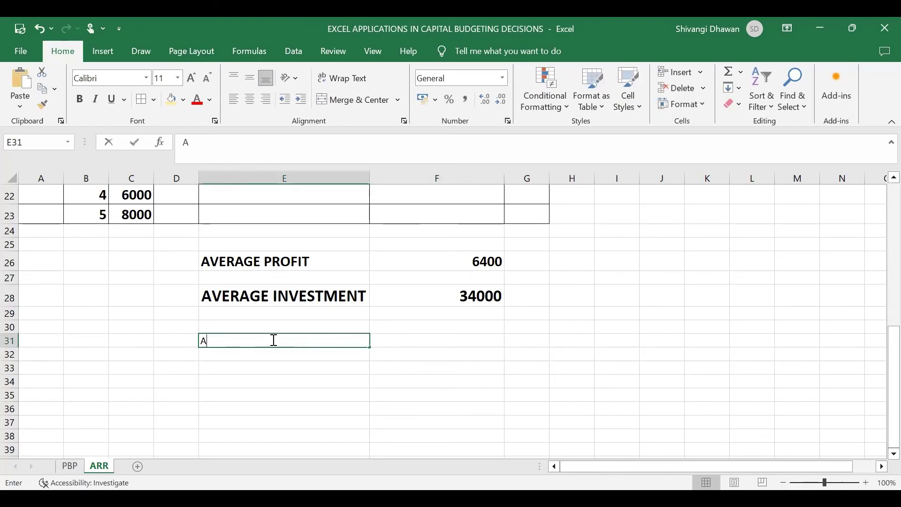
pyautogui.write('RR=')
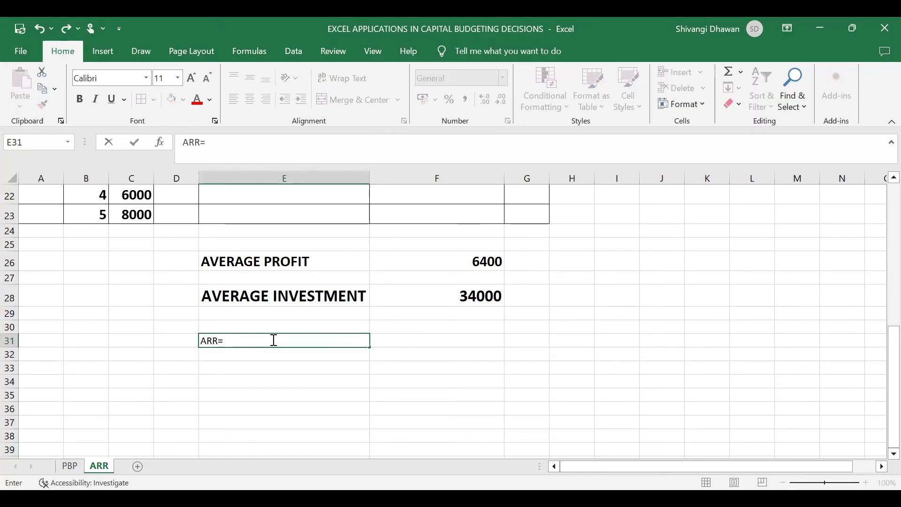
# Step: Following the ARR formula at the top of the sheet, divide average profit by average investment in F31 with =F26/F28
pyautogui.scroll(7, 234, 340)
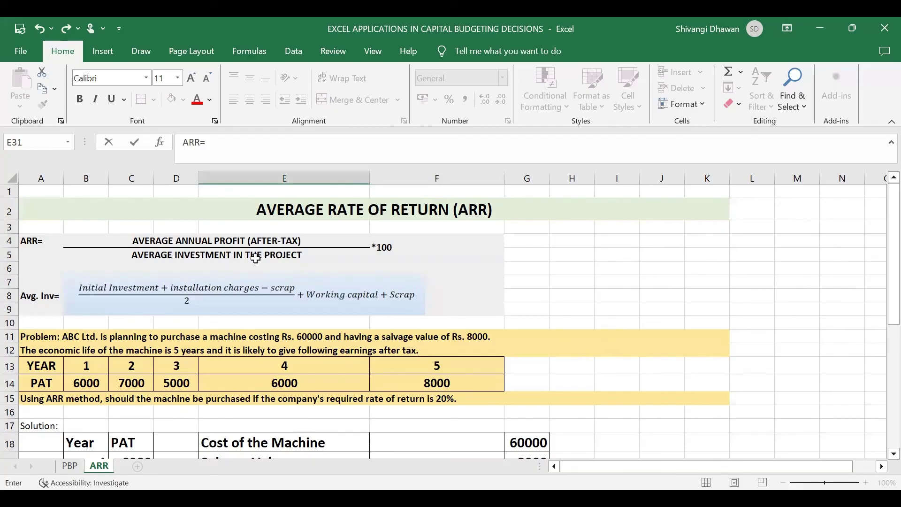
pyautogui.scroll(-3, 329, 291)
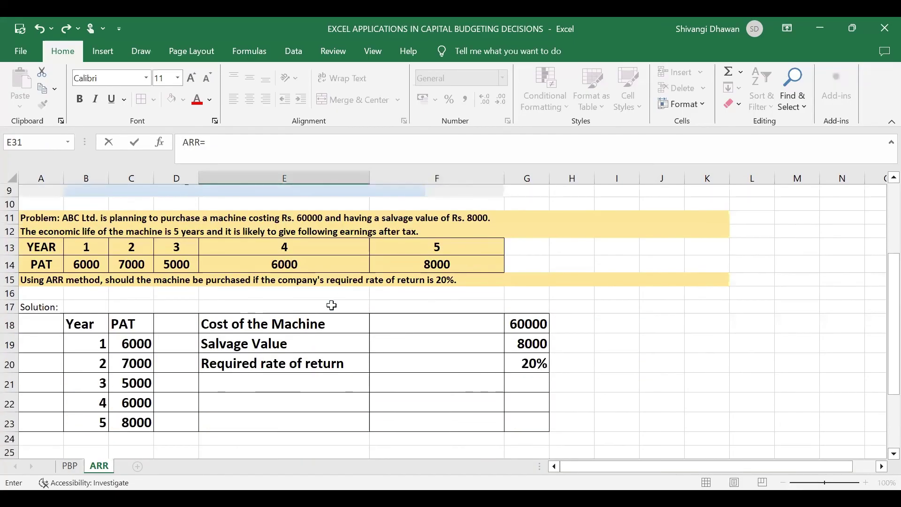
pyautogui.scroll(-6, 331, 305)
pyautogui.scroll(1, 366, 295)
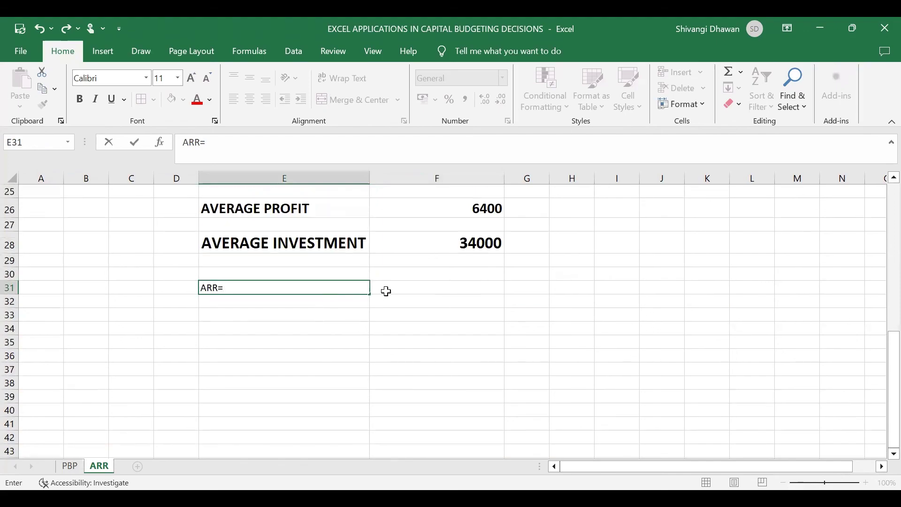
pyautogui.click(386, 291)
pyautogui.write('=')
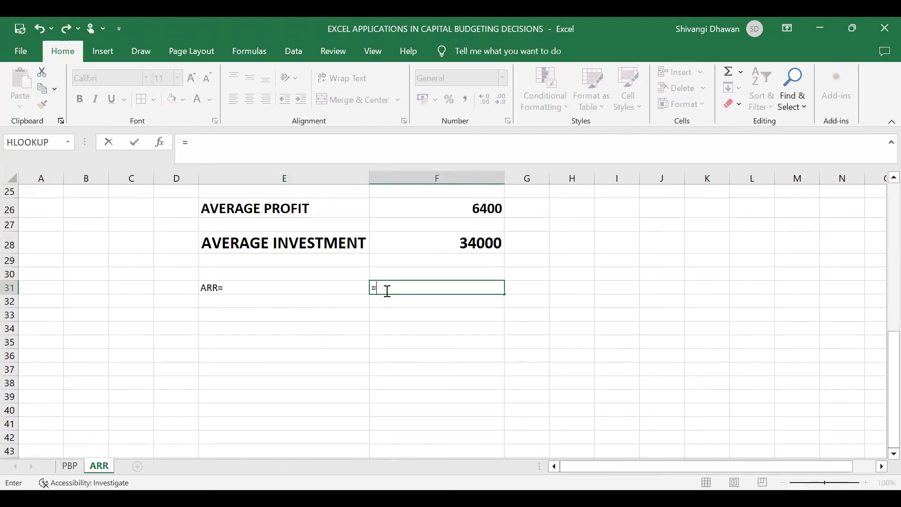
pyautogui.click(406, 210)
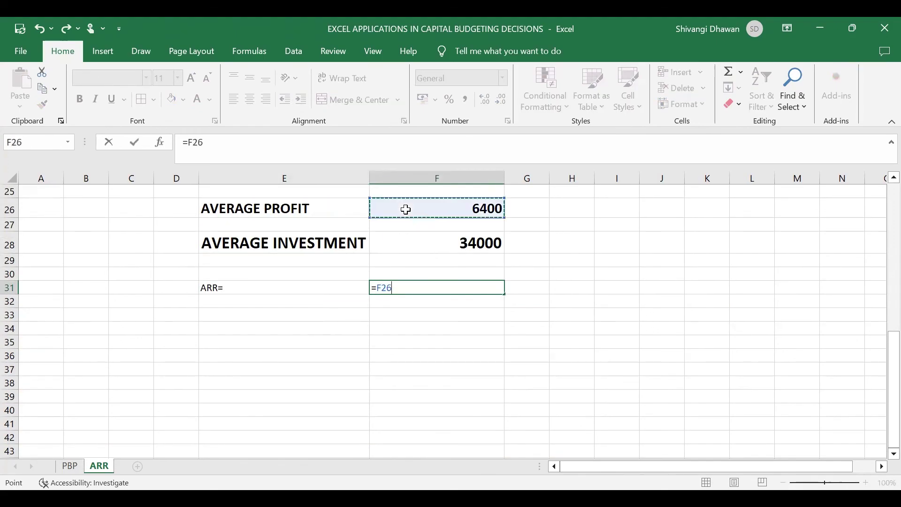
pyautogui.write('/')
pyautogui.click(437, 237)
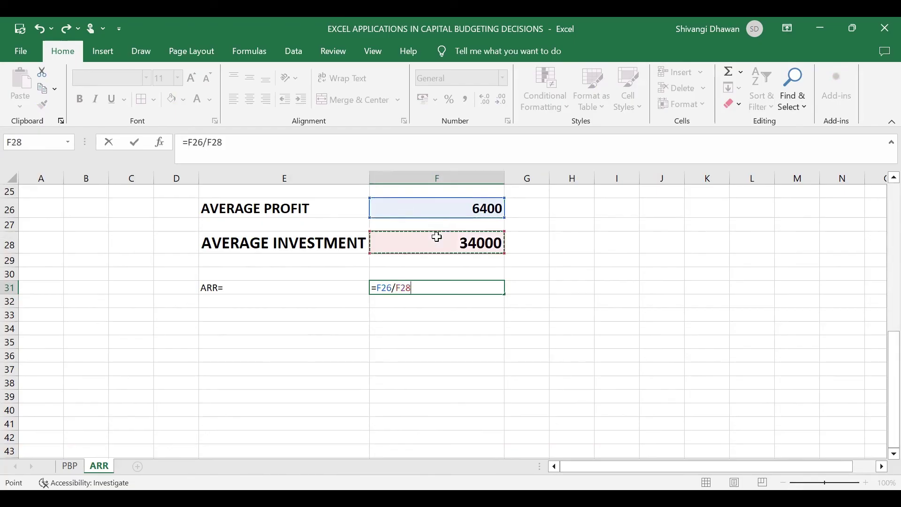
pyautogui.press('Return')
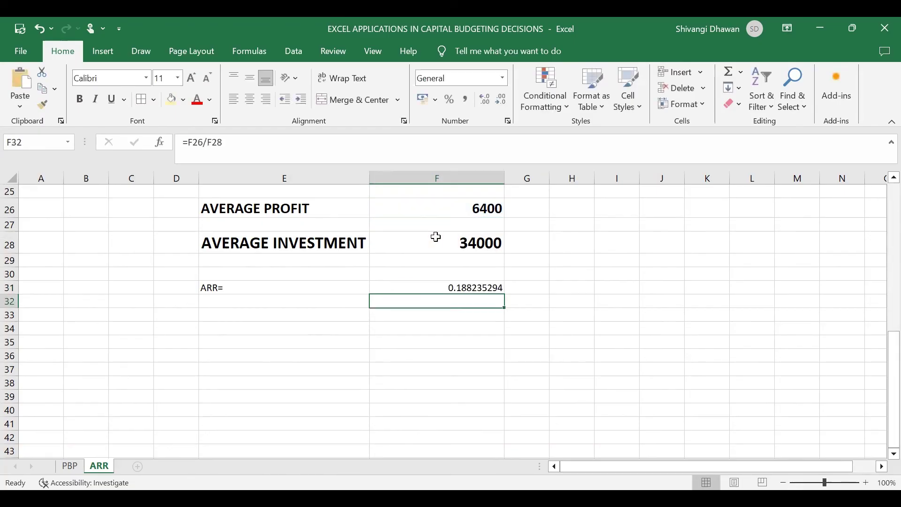
# Step: Make the ARR label and result in E31:F31 bold at font size 18
pyautogui.click(405, 283)
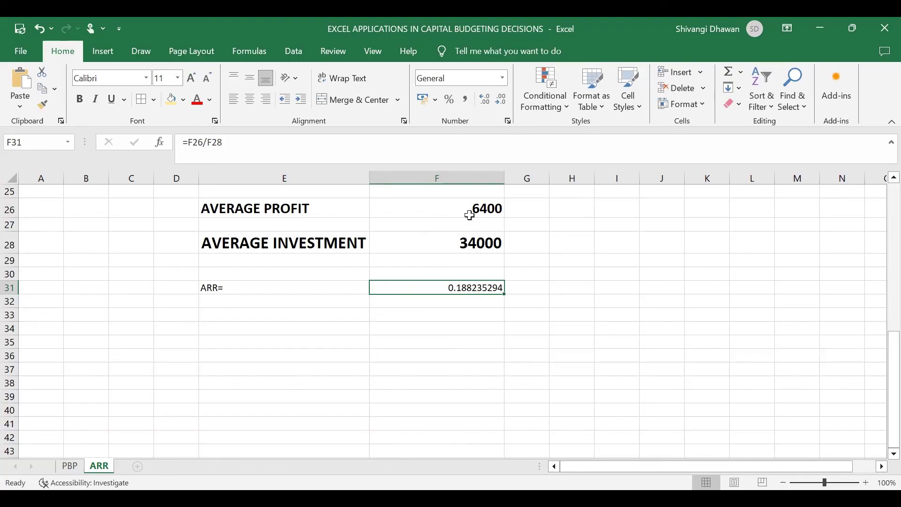
pyautogui.click(271, 286)
pyautogui.moveTo(272, 285); pyautogui.dragTo(450, 288)
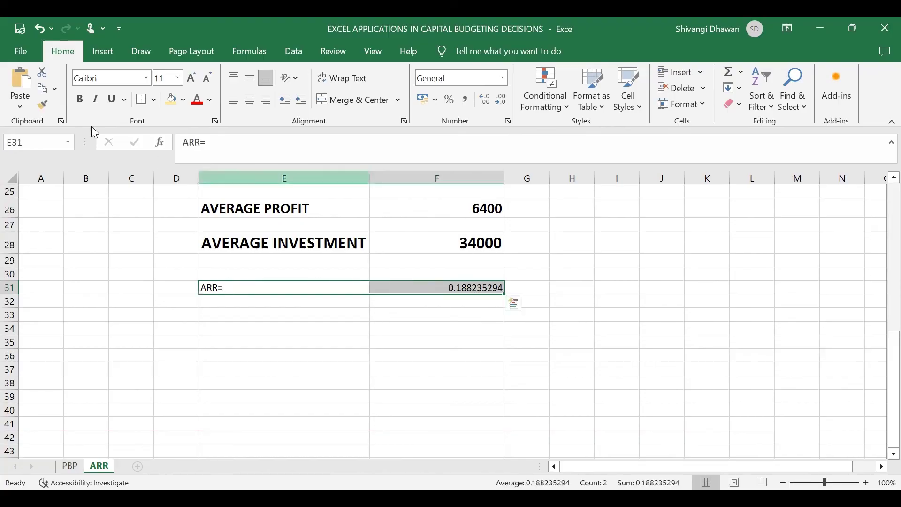
pyautogui.click(79, 100)
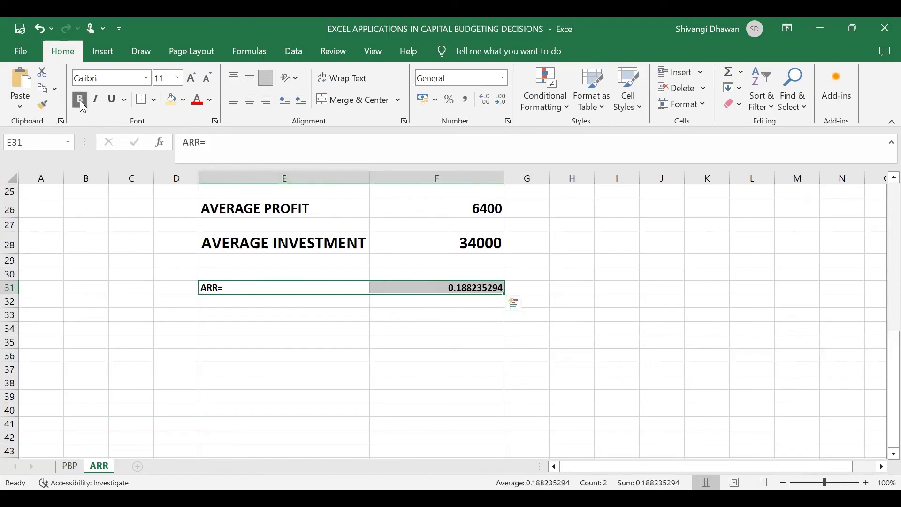
pyautogui.click(196, 81)
pyautogui.click(196, 80)
pyautogui.click(196, 81)
pyautogui.click(196, 80)
pyautogui.click(535, 212)
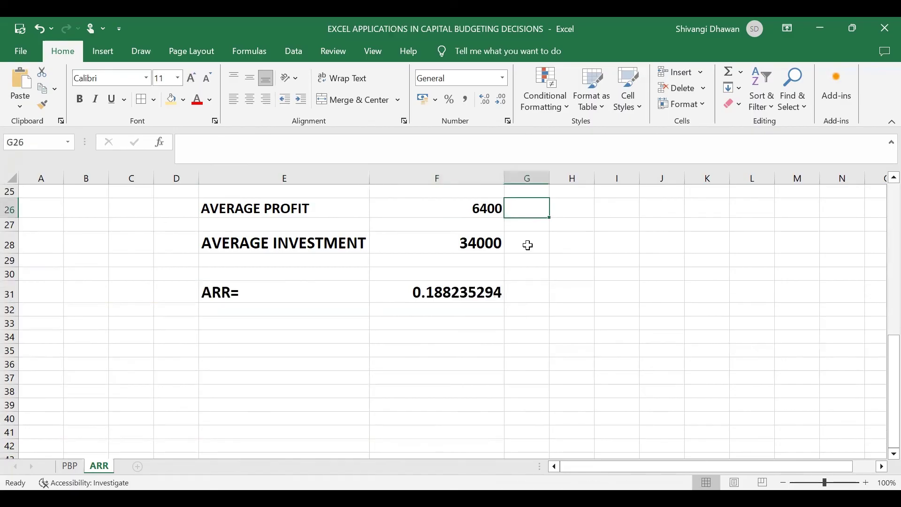
# Step: Format the ARR result in F31 as a Percentage
pyautogui.click(469, 290)
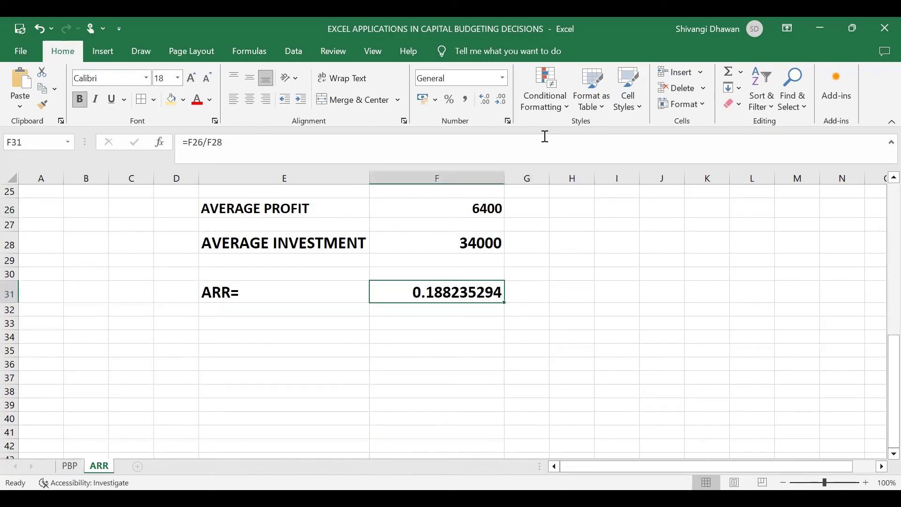
pyautogui.click(503, 81)
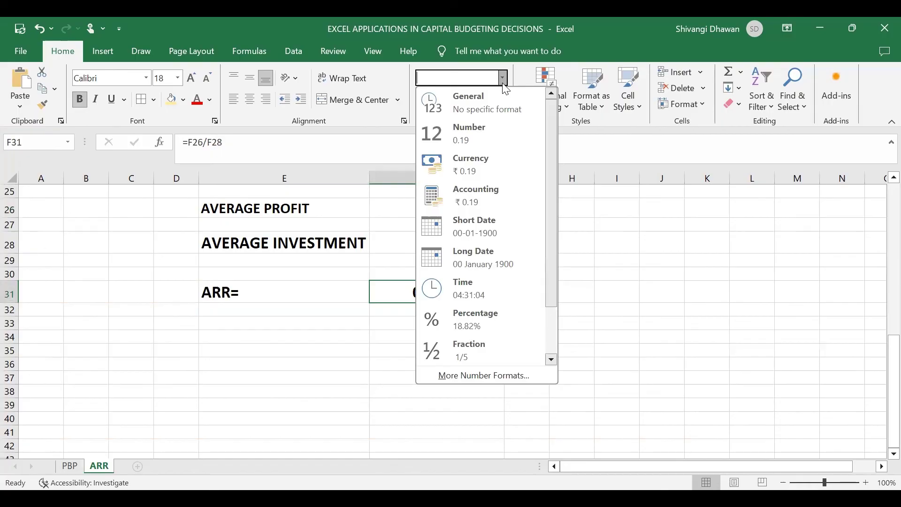
pyautogui.click(490, 320)
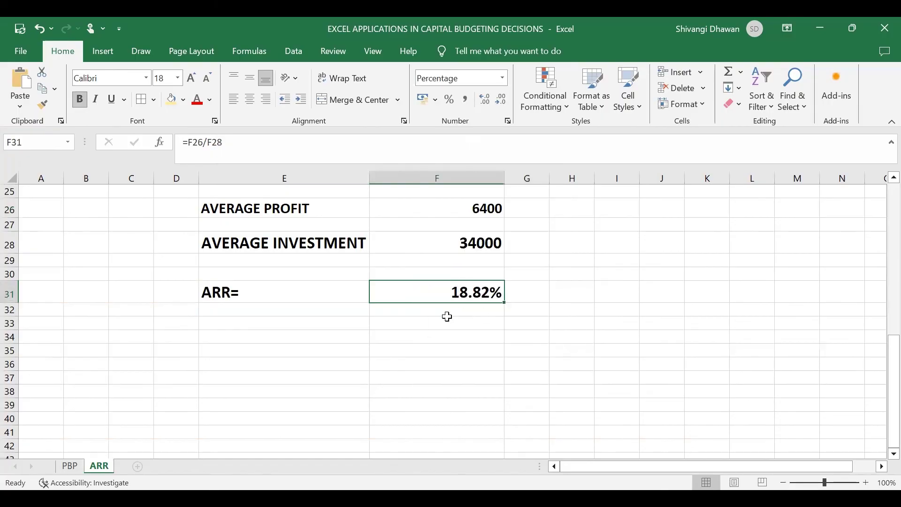
pyautogui.click(449, 322)
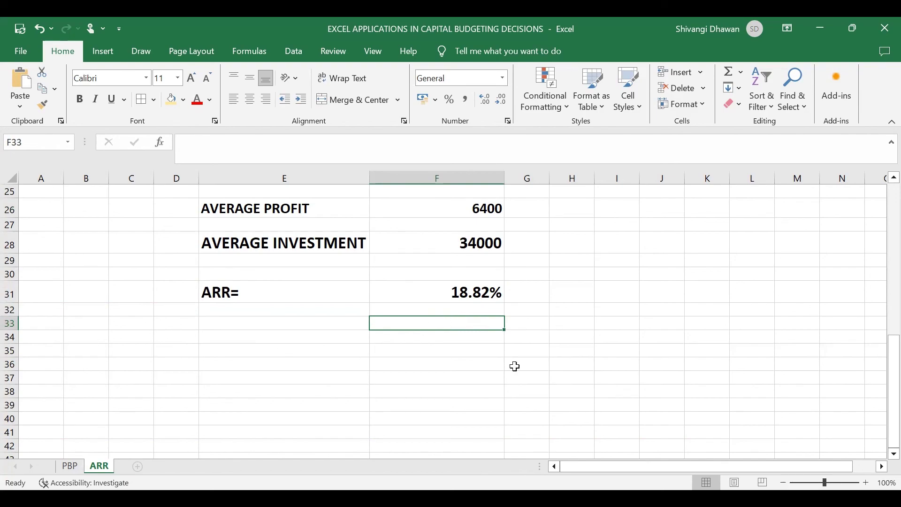
# Step: Highlight the ARR cells E31:F31 and the required rate of return cells E20:G20 with the light gold fill used for the problem text
pyautogui.moveTo(363, 294); pyautogui.dragTo(401, 294)
pyautogui.click(171, 99)
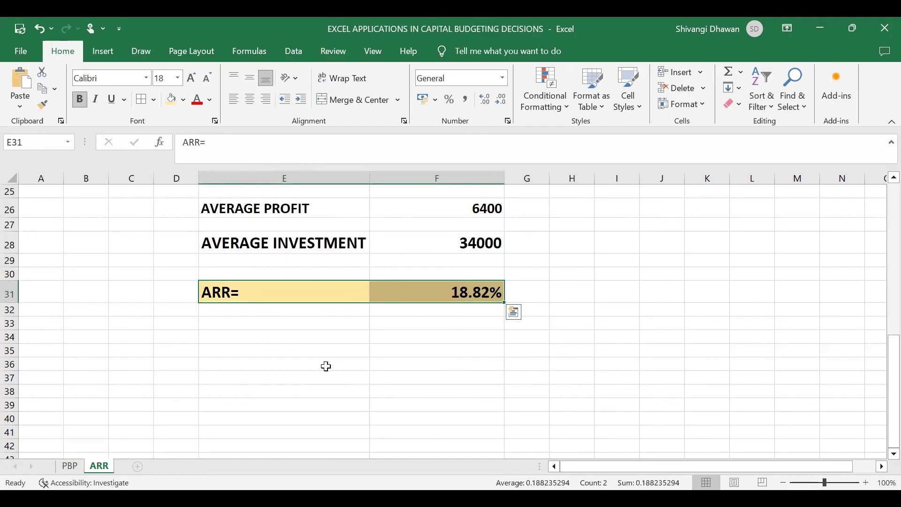
pyautogui.scroll(6, 326, 366)
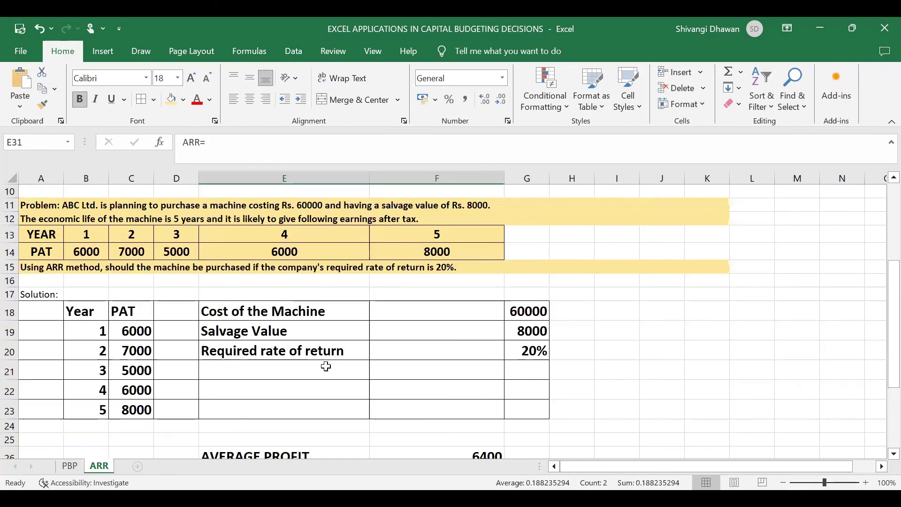
pyautogui.click(521, 390)
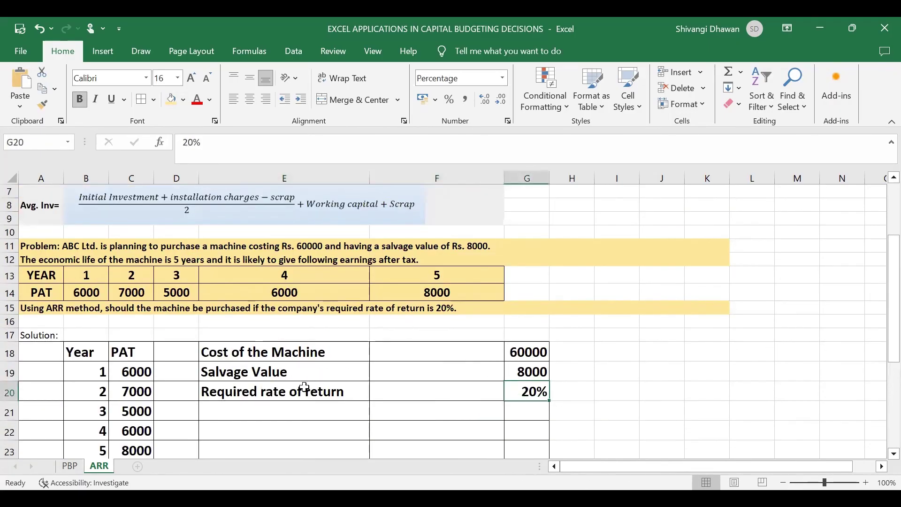
pyautogui.moveTo(305, 390); pyautogui.dragTo(510, 383)
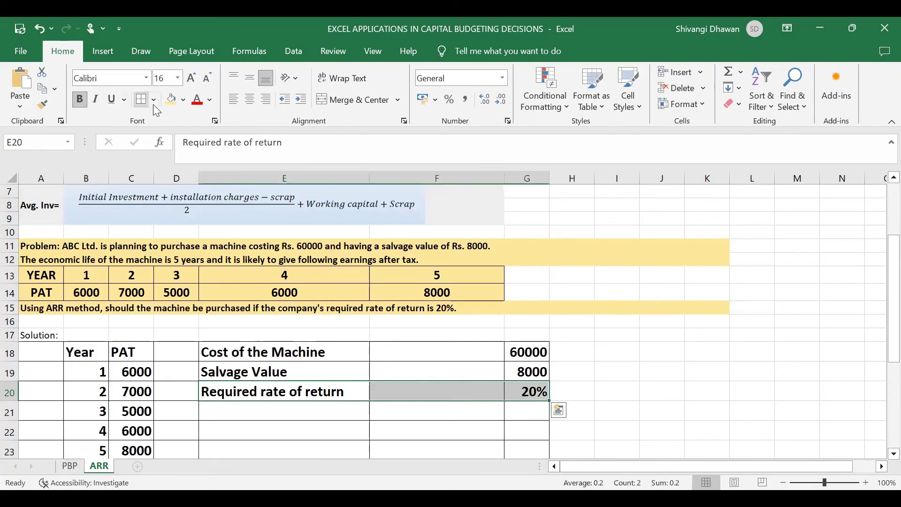
pyautogui.click(170, 100)
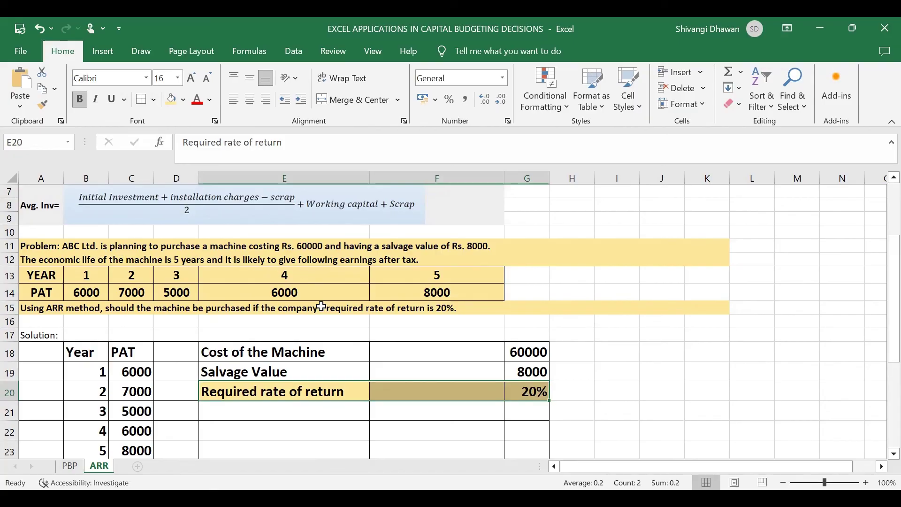
pyautogui.scroll(-1, 374, 339)
pyautogui.scroll(-4, 374, 339)
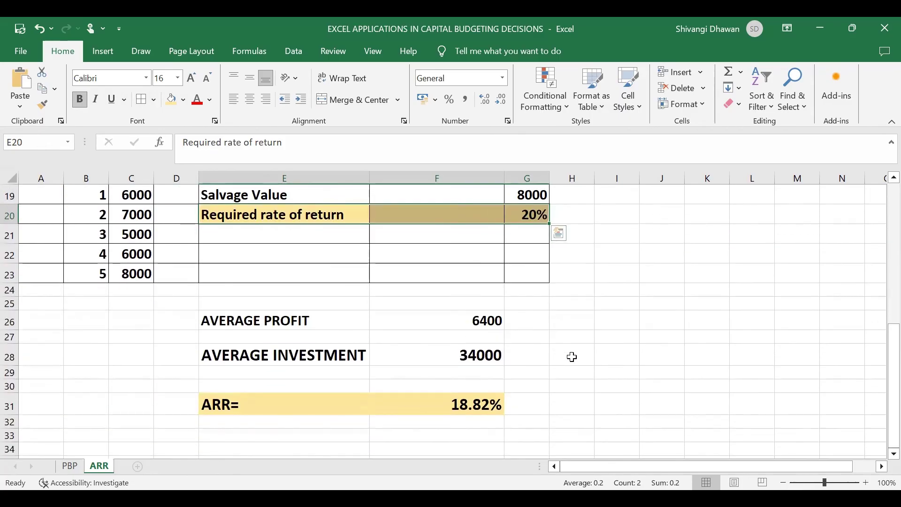
pyautogui.click(604, 357)
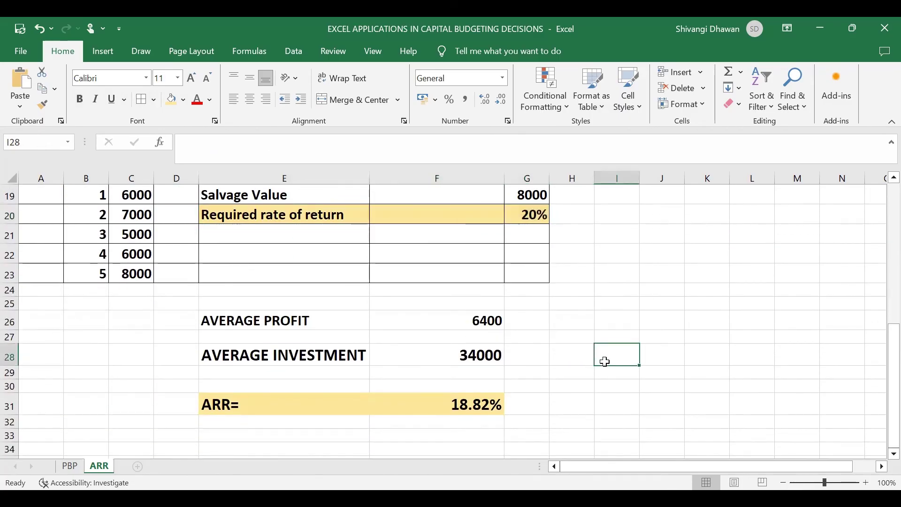